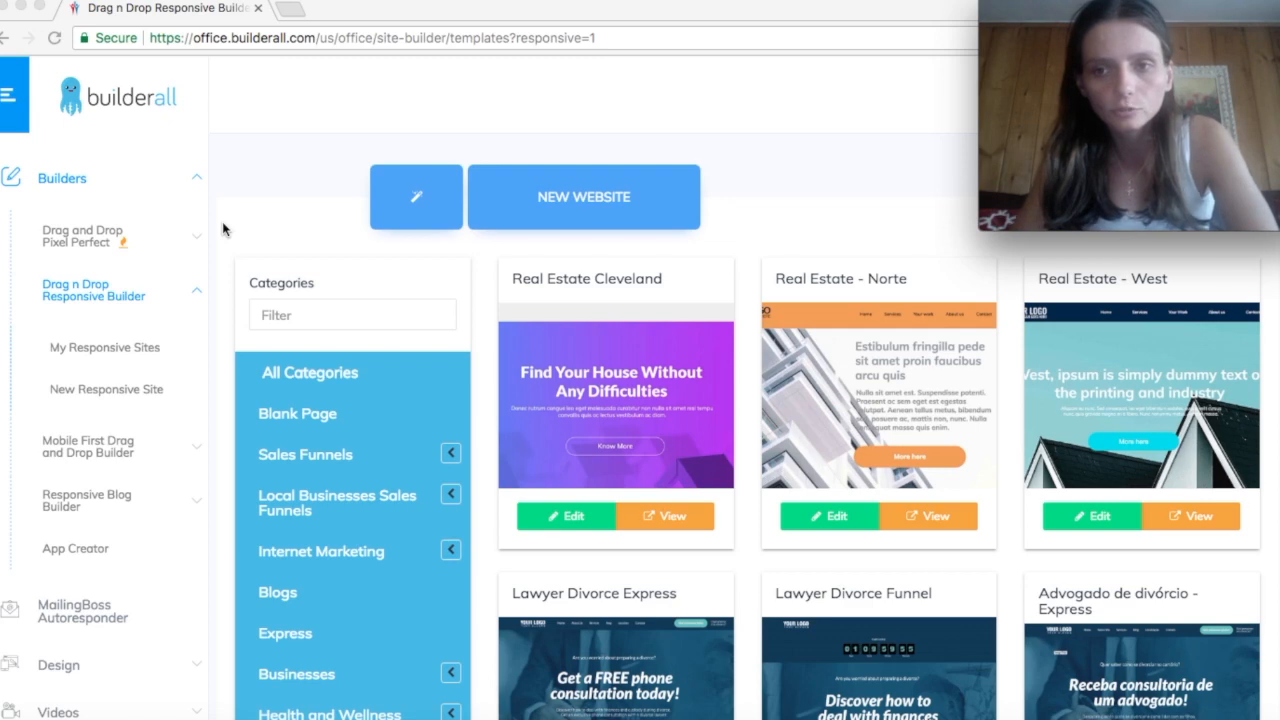
# Step: Browse the templates for a new responsive site and open "Ebook Magnet Funnel - Responsive #001" for editing
pyautogui.scroll(-2, 760, 480)
pyautogui.scroll(2, 760, 480)
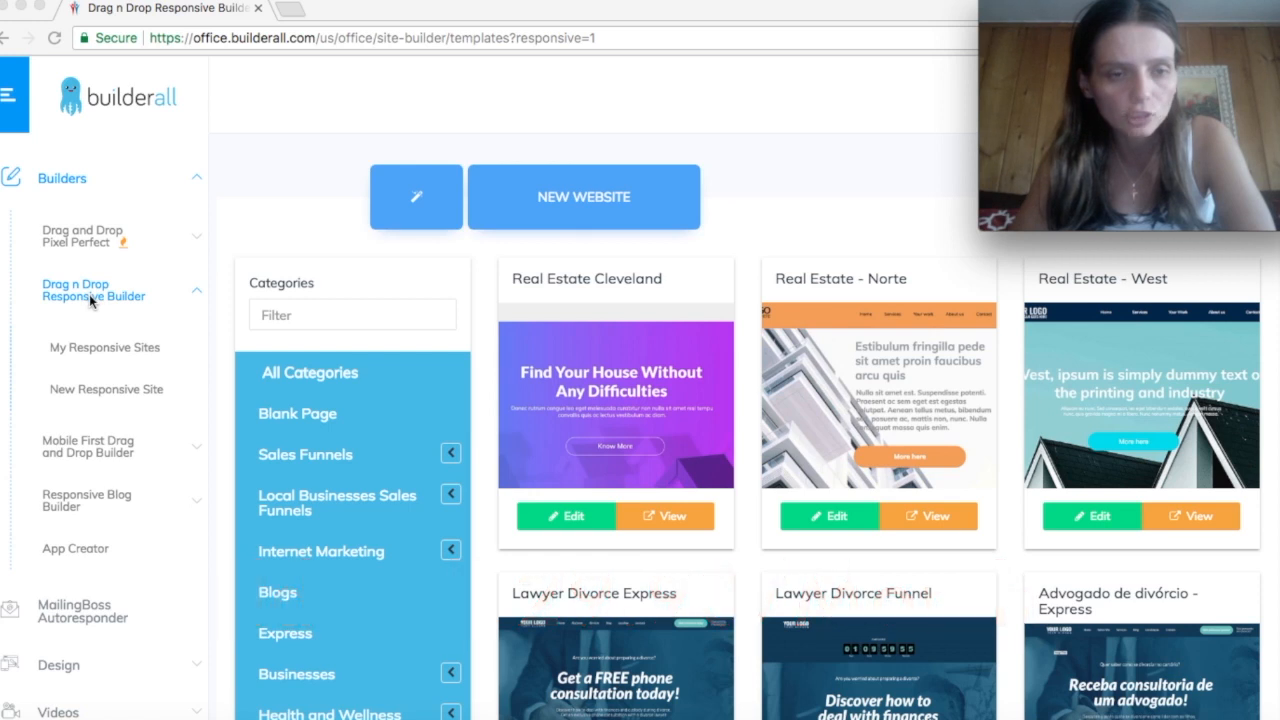
pyautogui.click(92, 391)
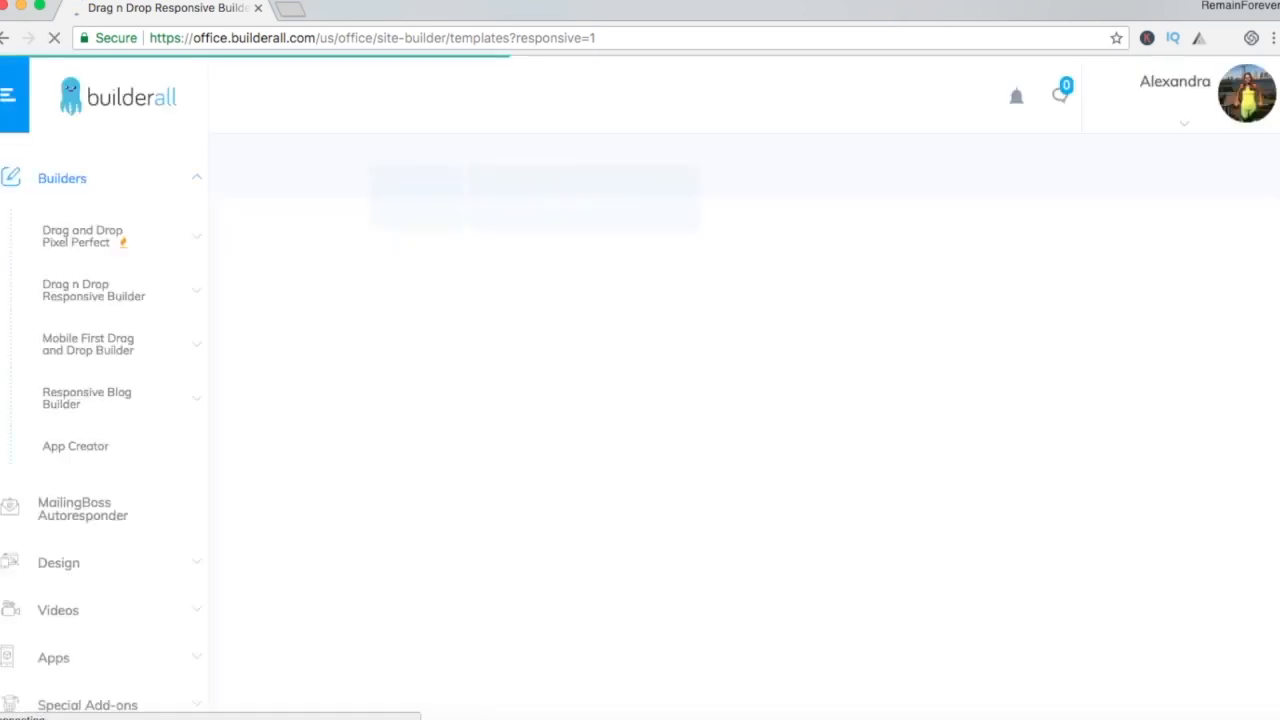
pyautogui.scroll(-15, 854, 446)
pyautogui.scroll(-12, 854, 446)
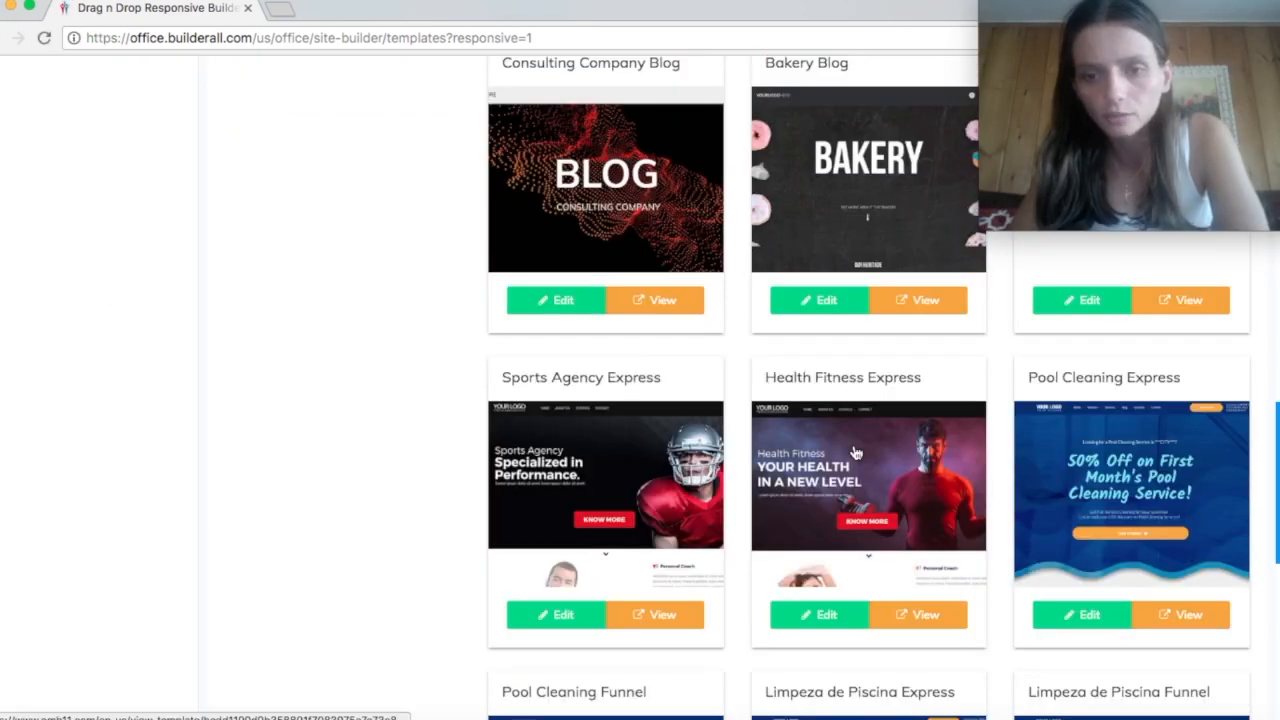
pyautogui.scroll(-10, 944, 482)
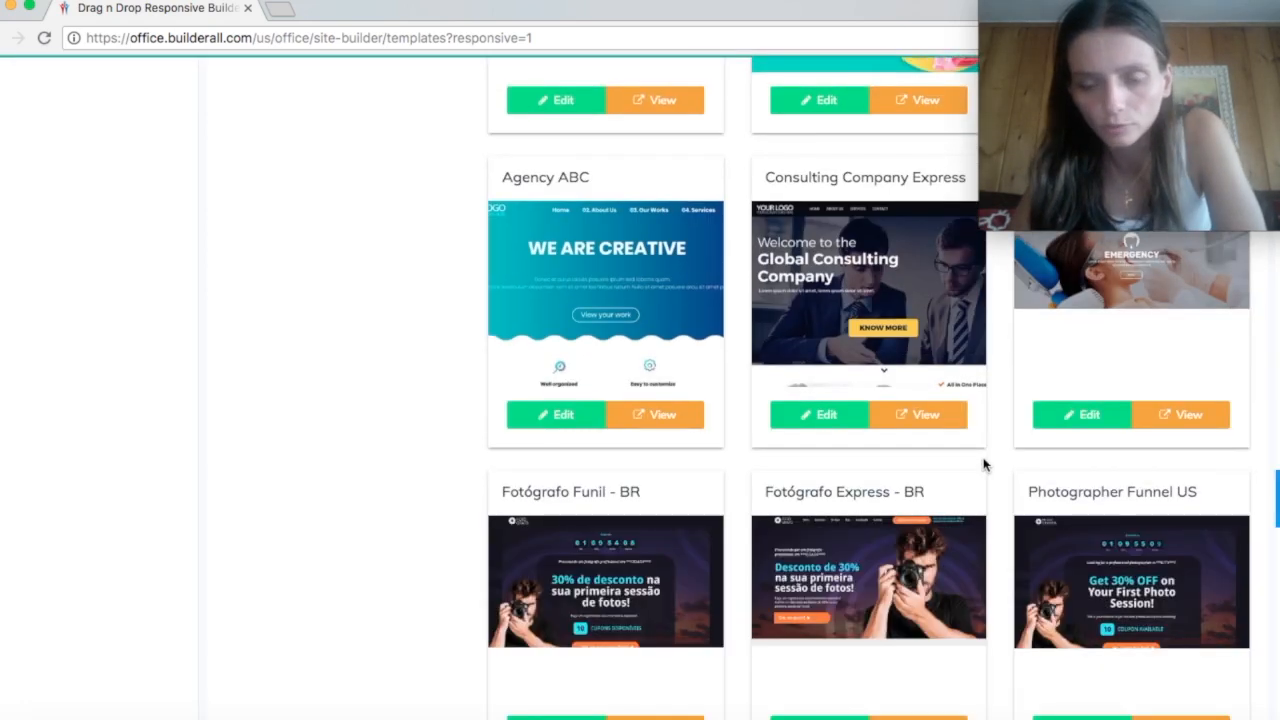
pyautogui.scroll(-5, 983, 465)
pyautogui.scroll(-12, 983, 465)
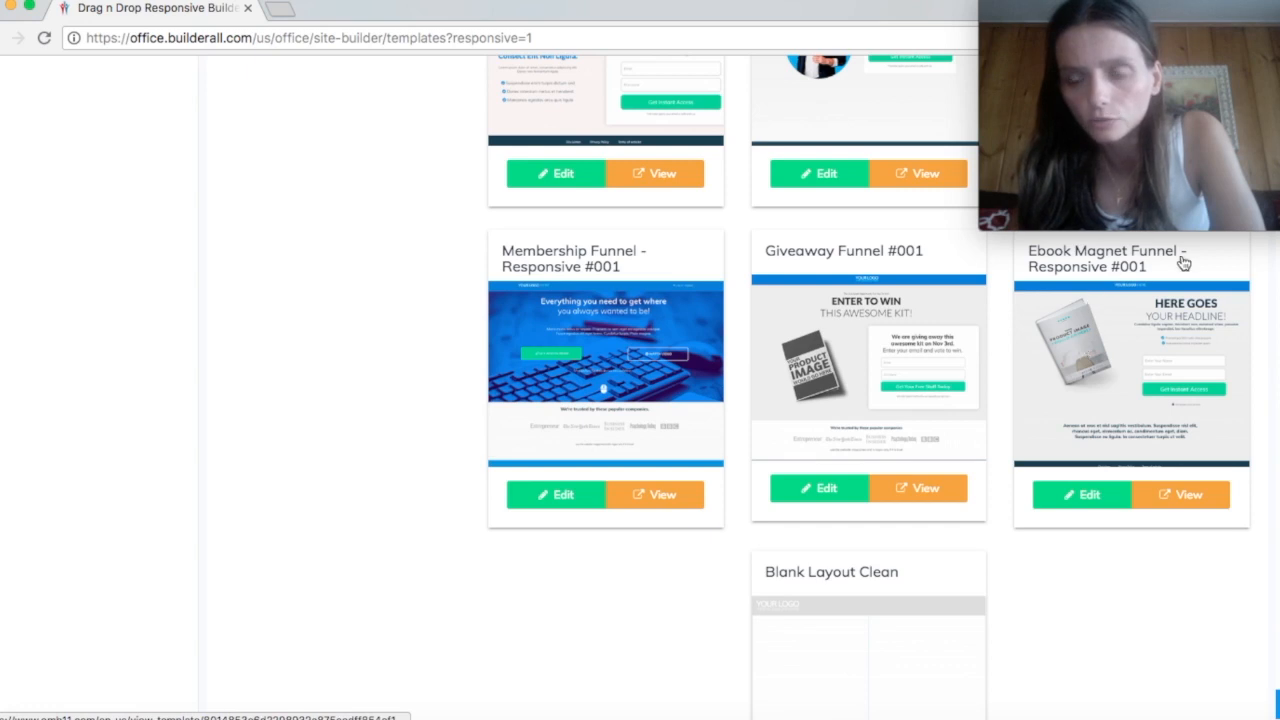
pyautogui.click(1074, 495)
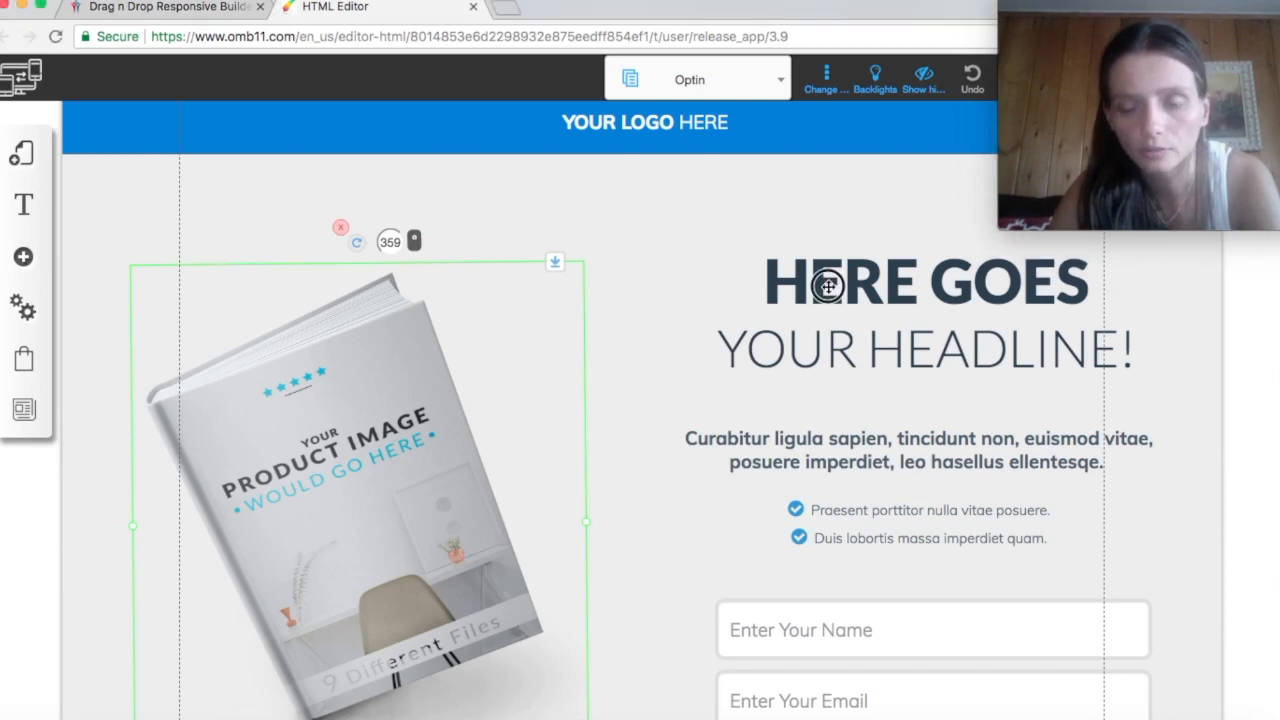
# Step: Open the "HERE GOES YOUR HEADLINE!" text for editing
pyautogui.click(827, 289)
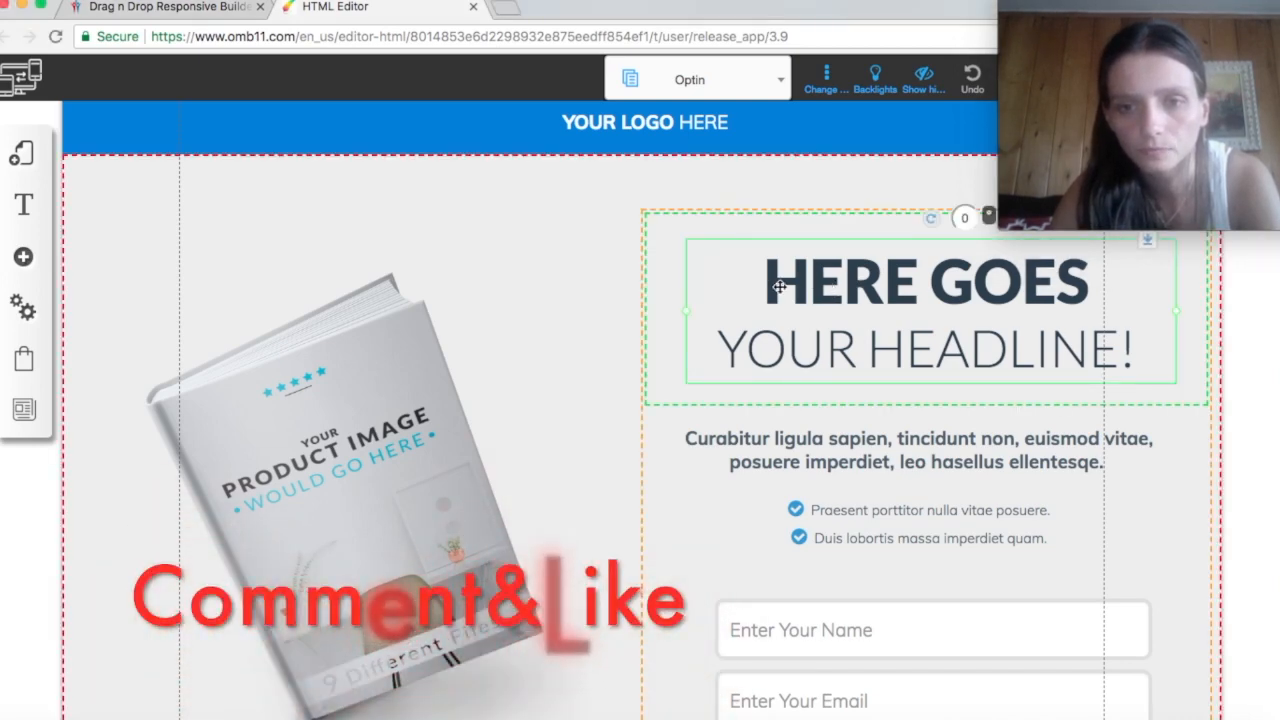
pyautogui.doubleClick(779, 287)
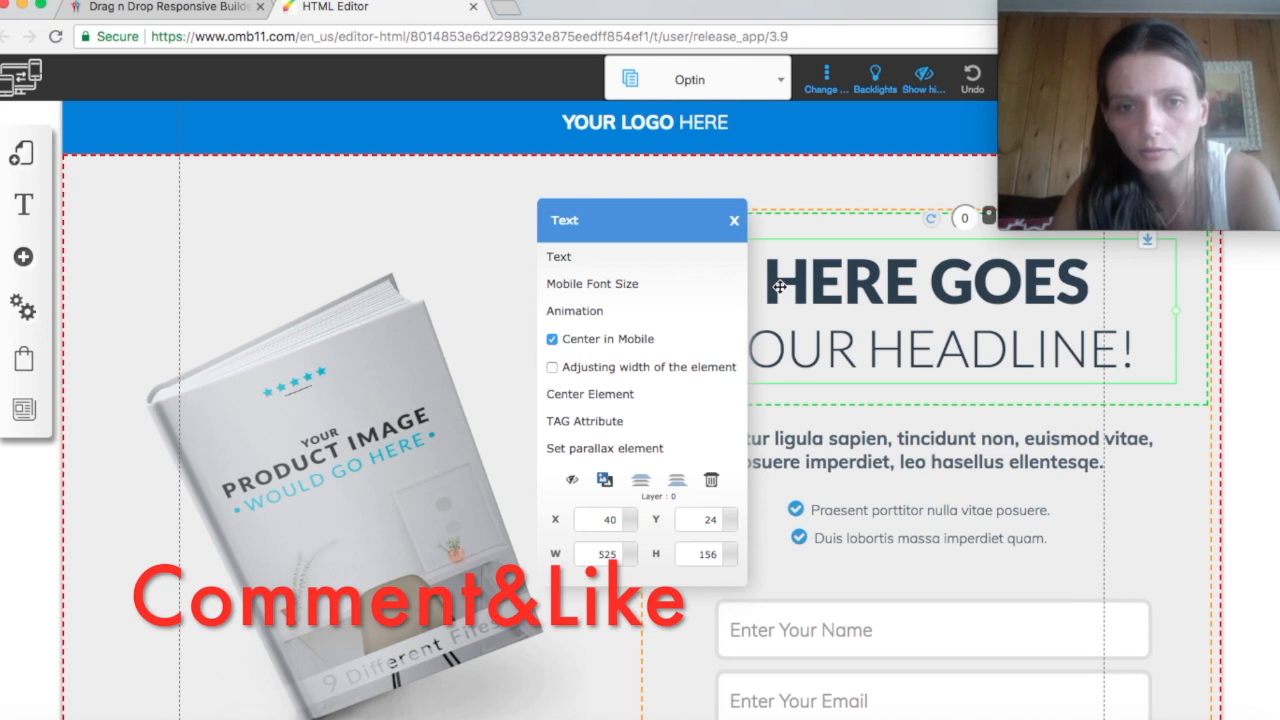
pyautogui.click(552, 254)
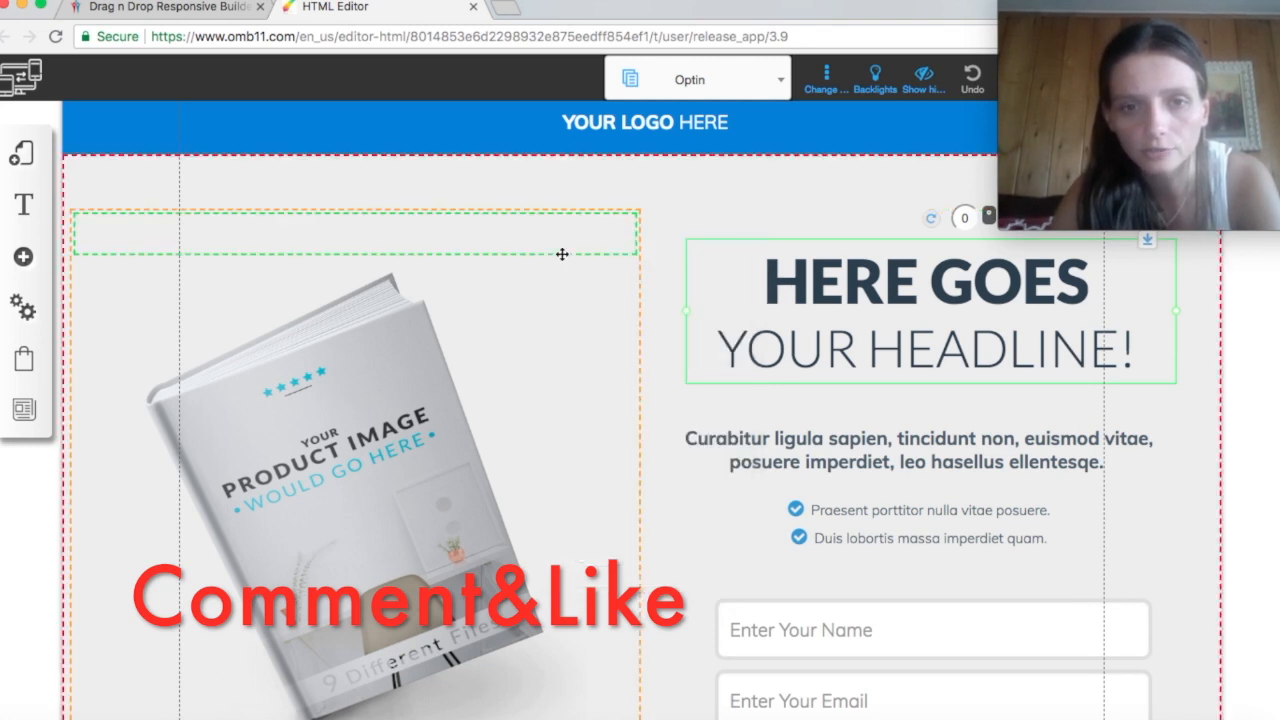
pyautogui.click(855, 288)
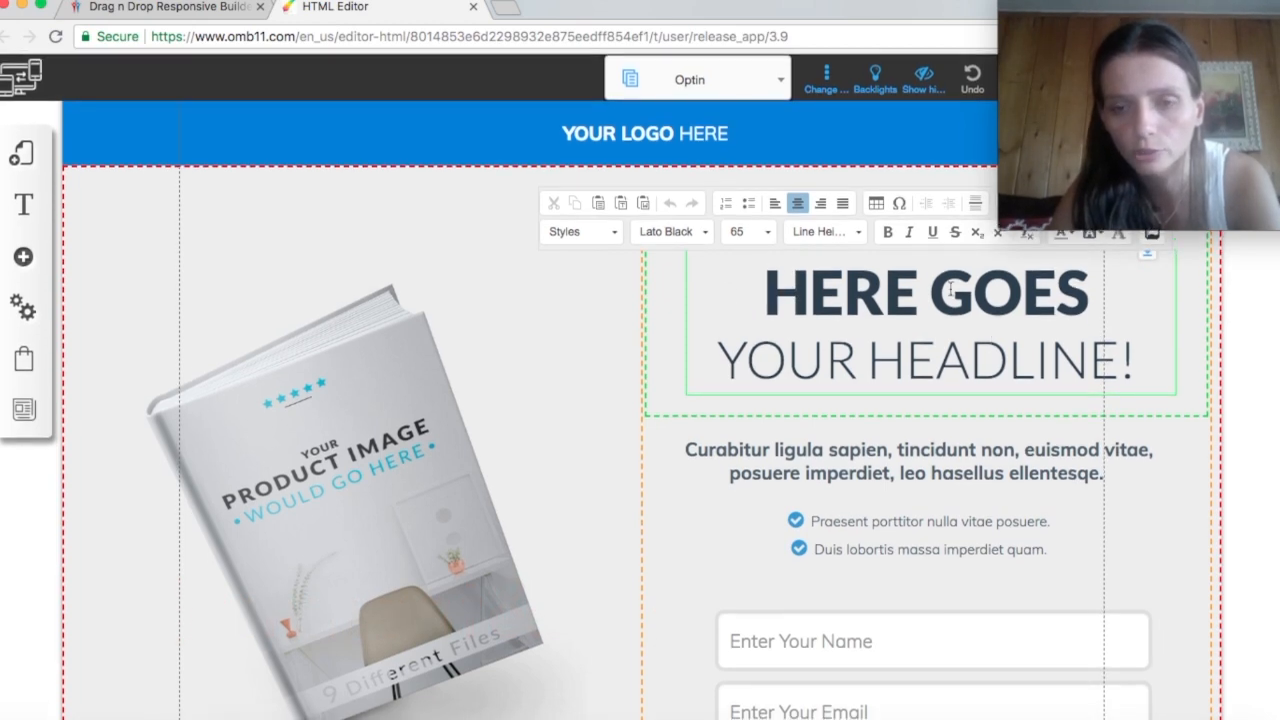
# Step: Leave the headline text and open the paragraph and checklist text below it for editing
pyautogui.scroll(-3, 894, 372)
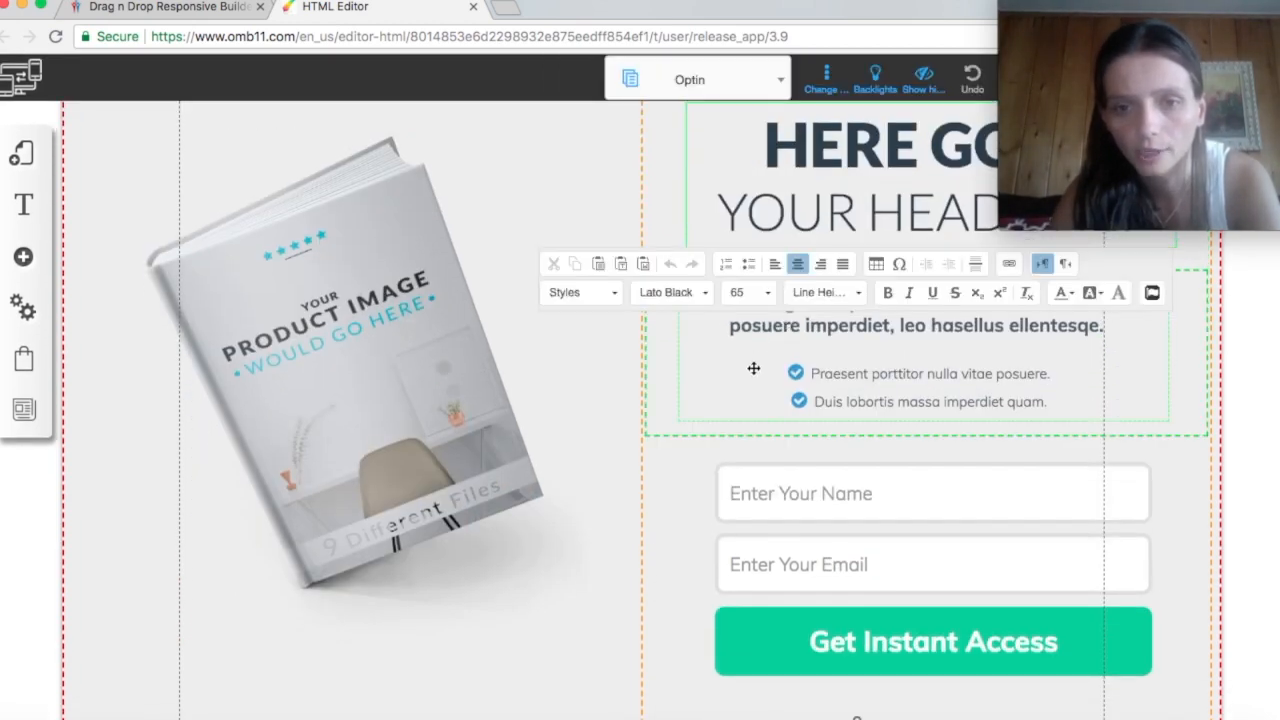
pyautogui.scroll(1, 755, 358)
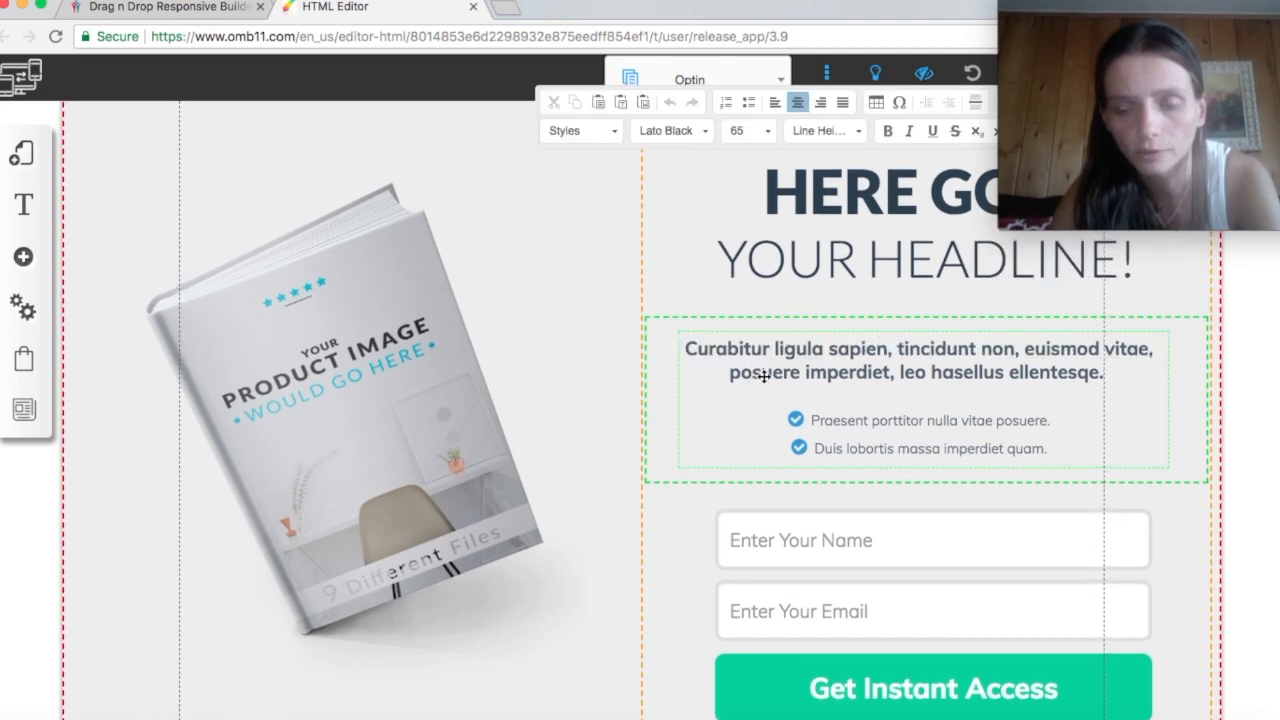
pyautogui.click(763, 376)
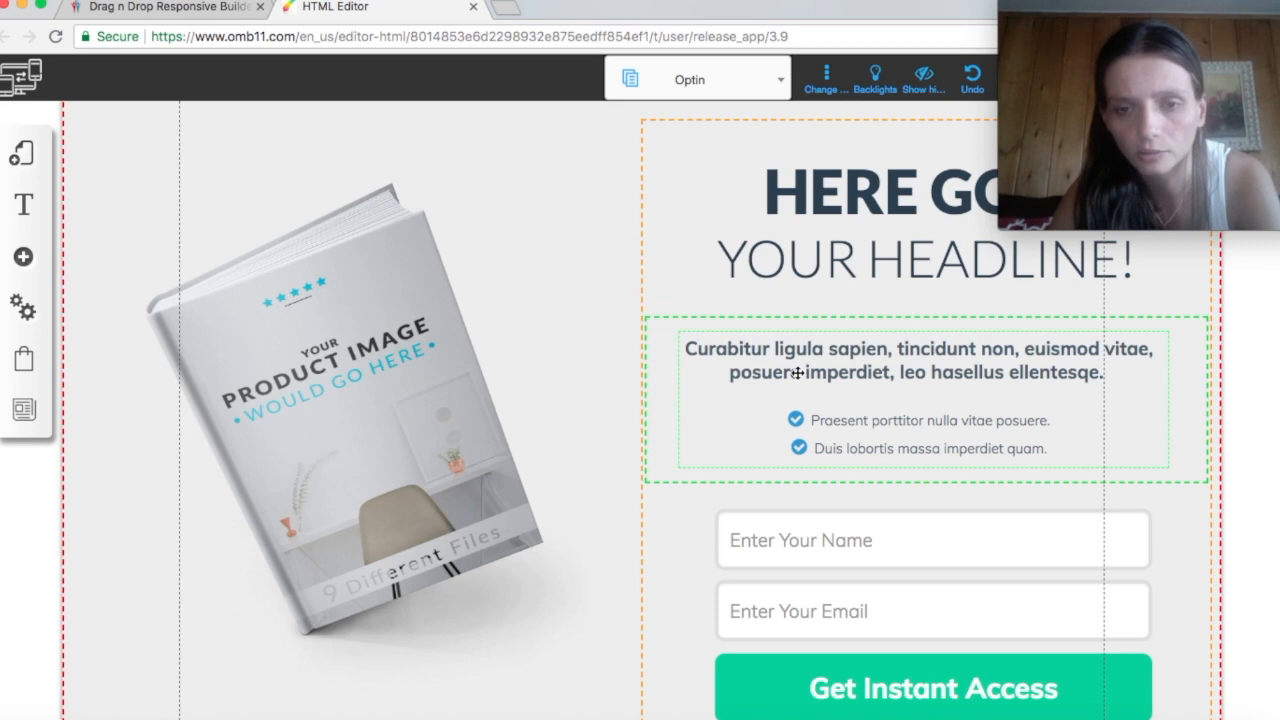
pyautogui.click(797, 372)
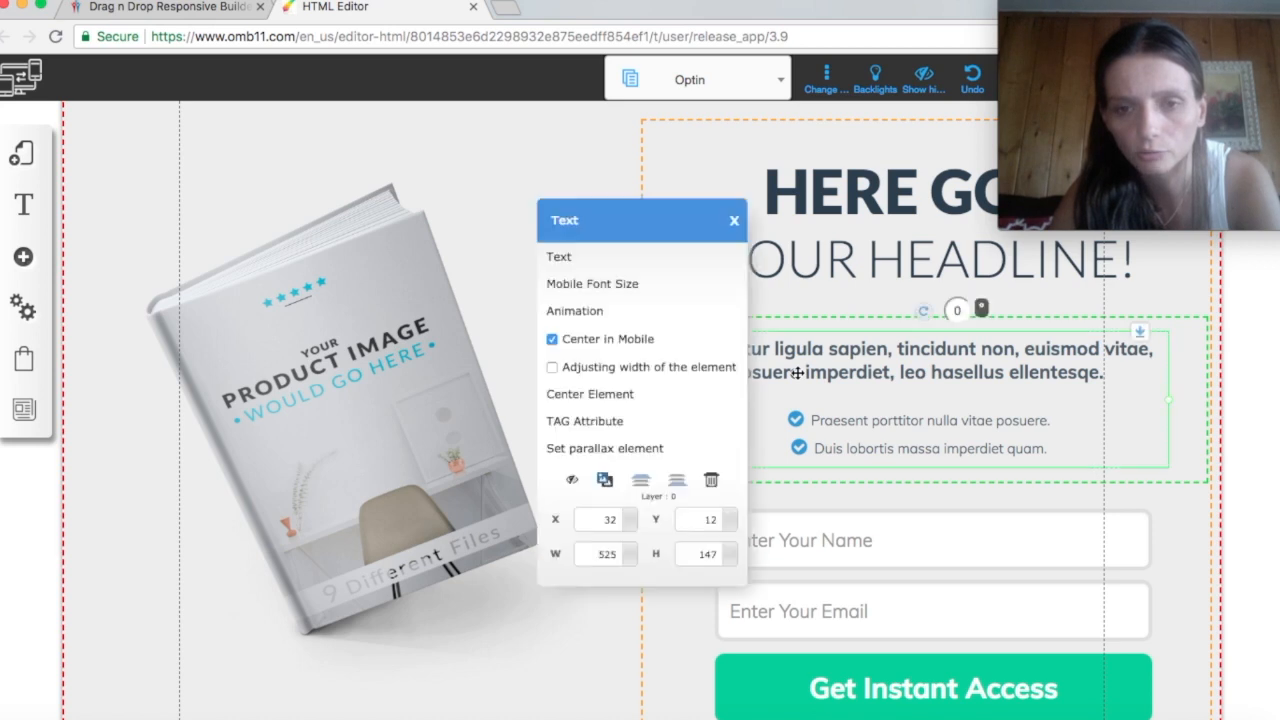
pyautogui.click(562, 260)
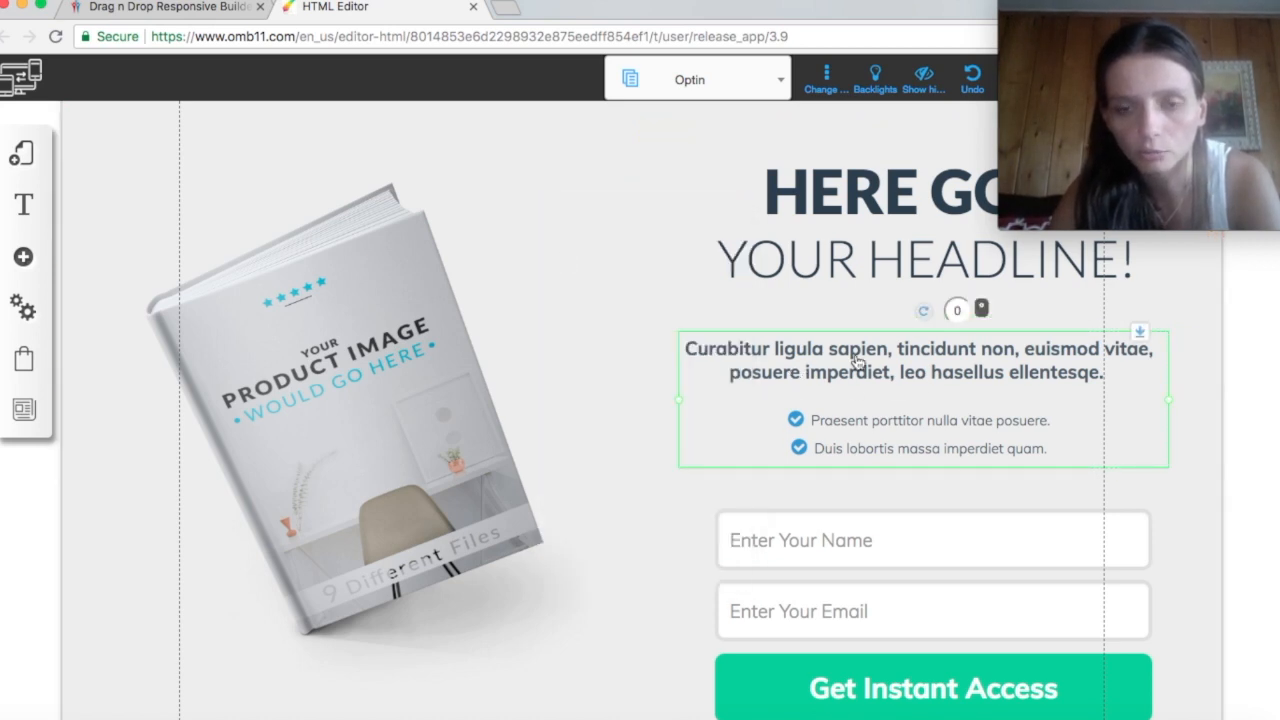
pyautogui.click(928, 412)
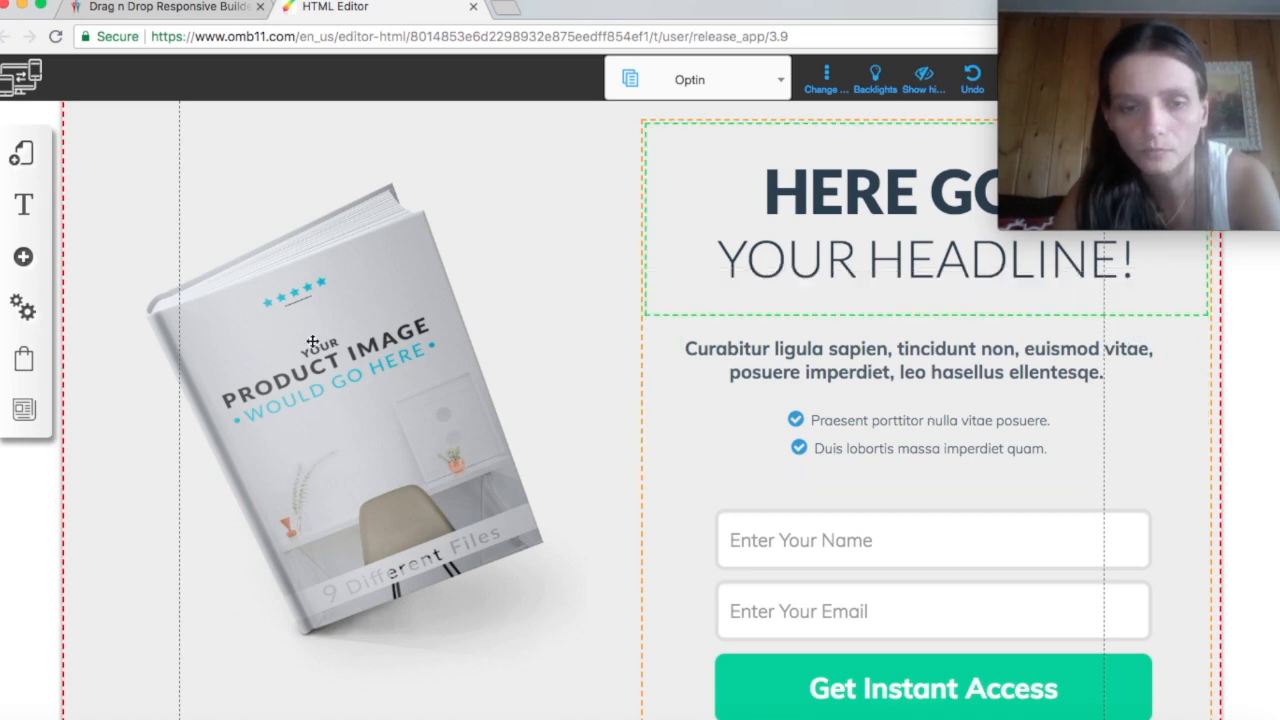
# Step: Replace the book product image with the second uploaded "Preview of Guide" picture
pyautogui.scroll(-3, 308, 400)
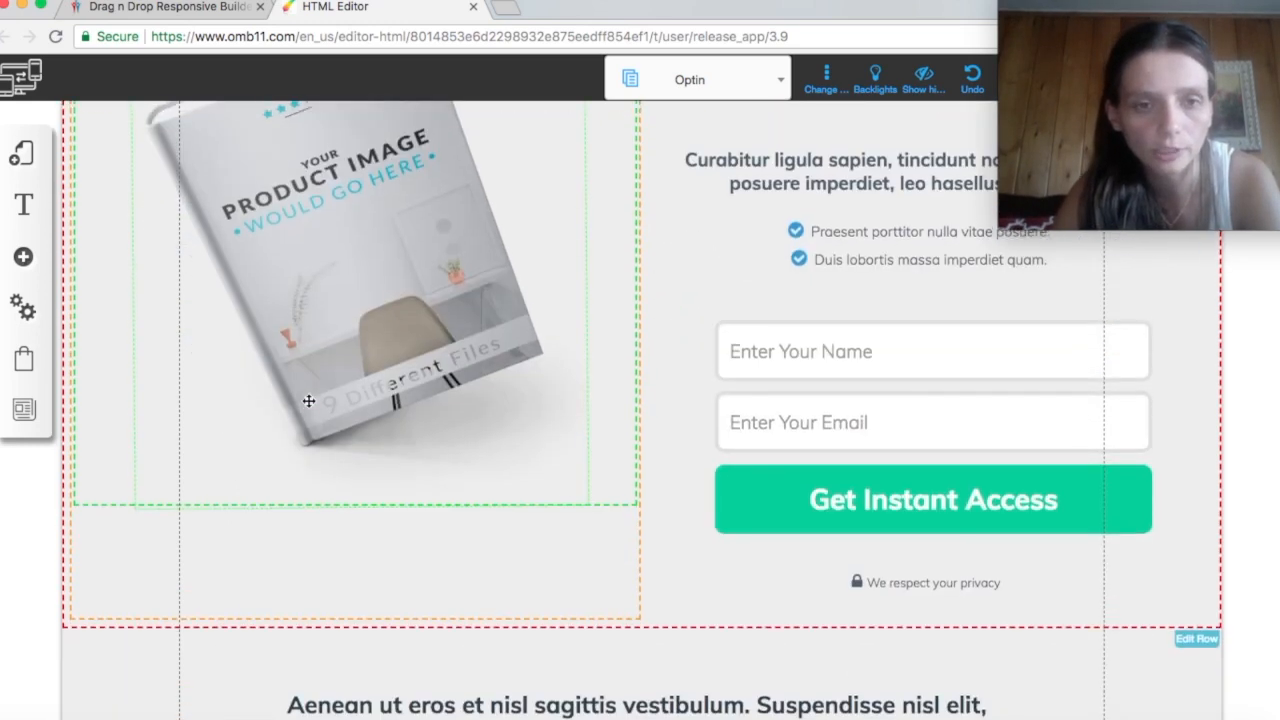
pyautogui.scroll(3, 306, 397)
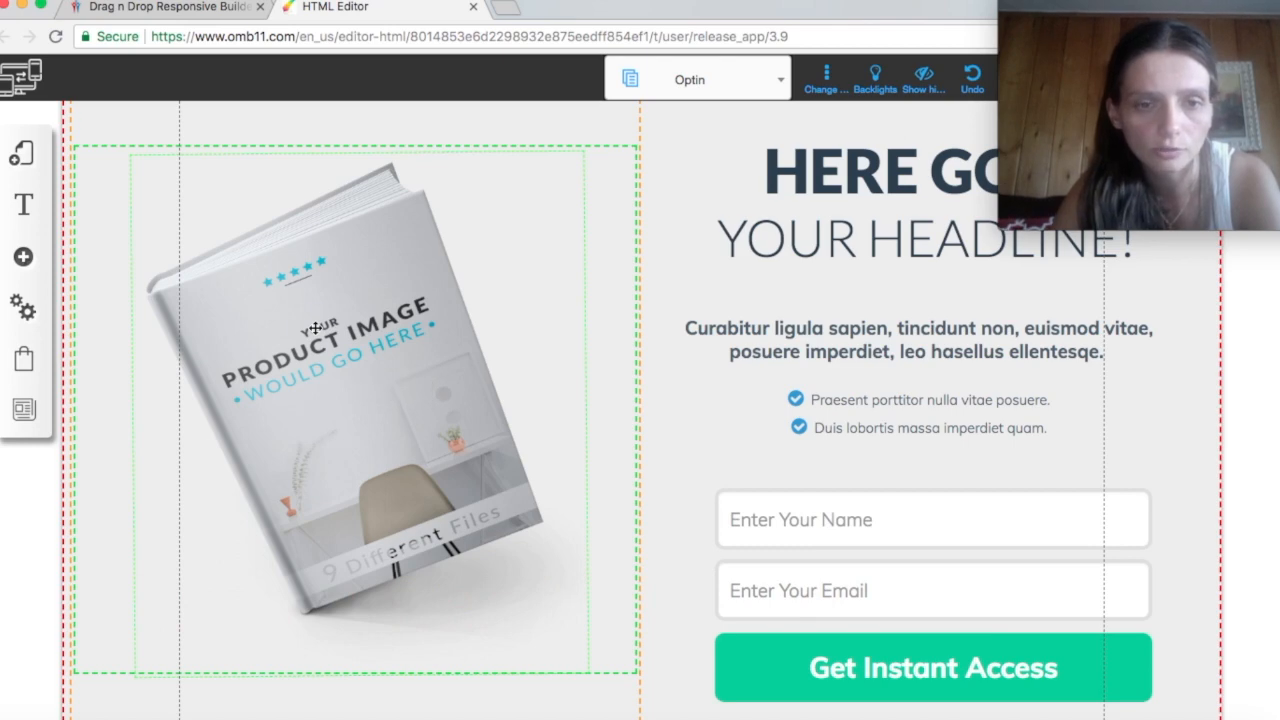
pyautogui.click(315, 328)
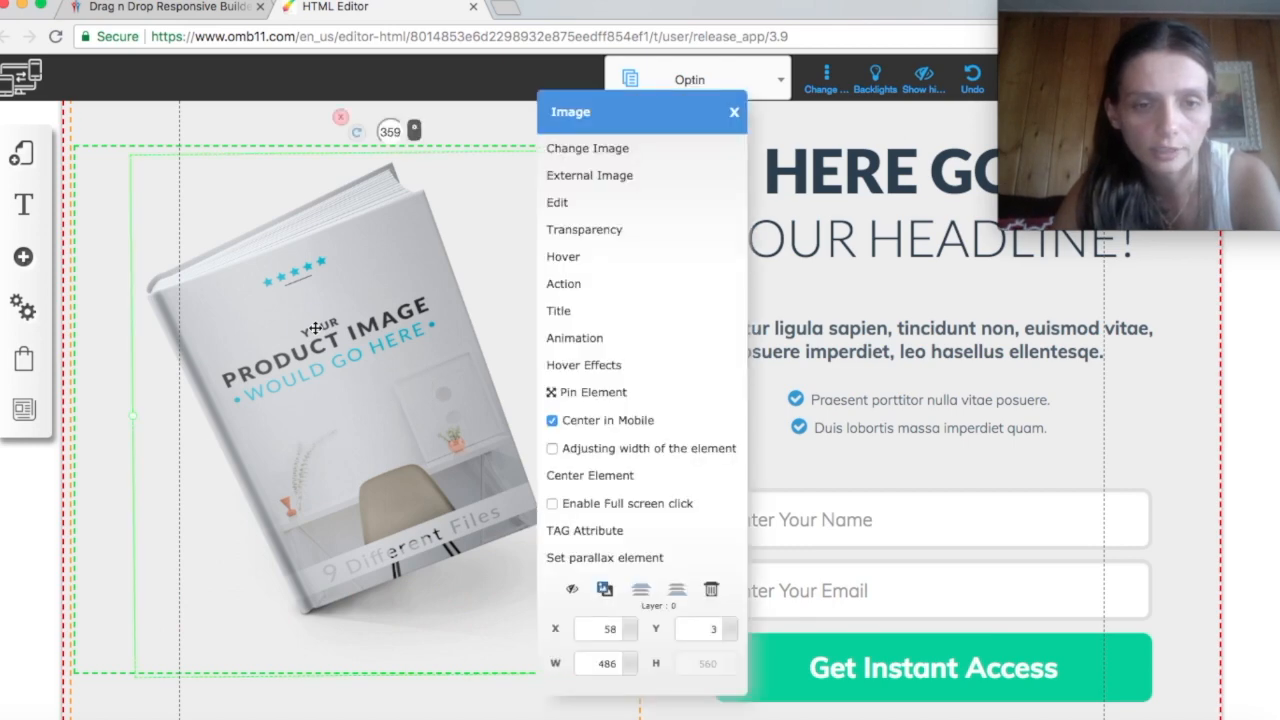
pyautogui.click(588, 149)
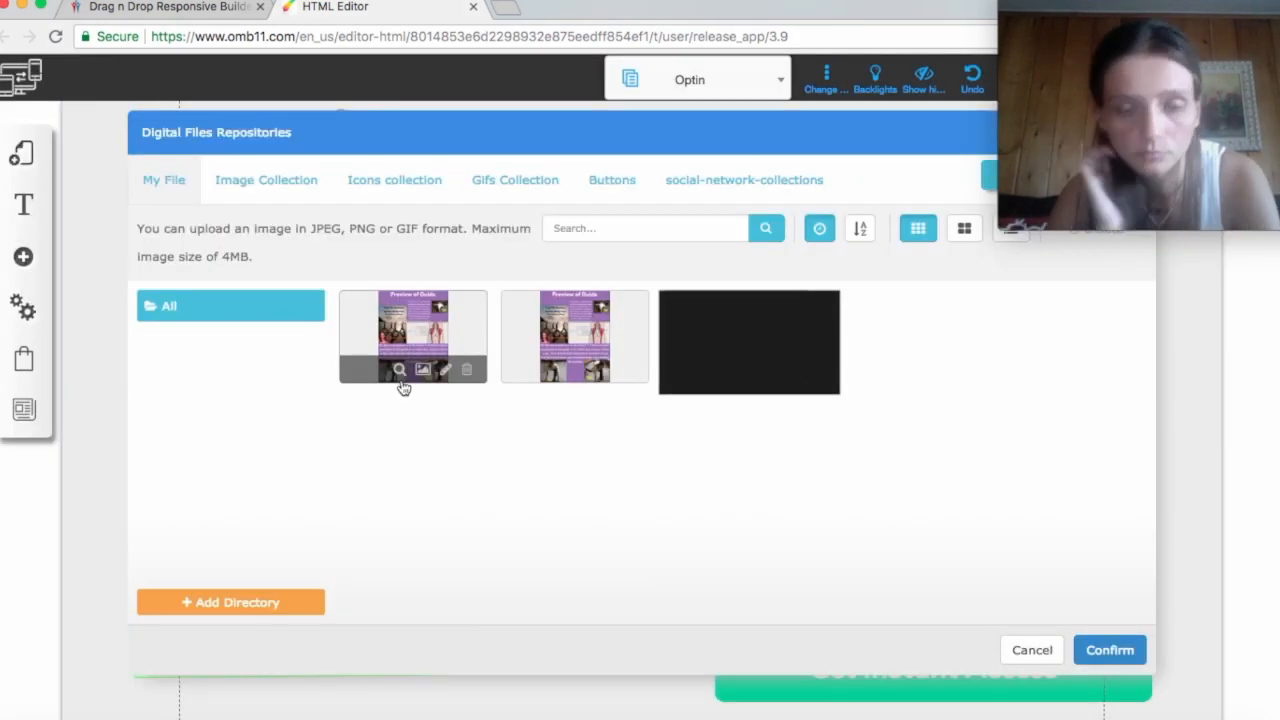
pyautogui.click(582, 332)
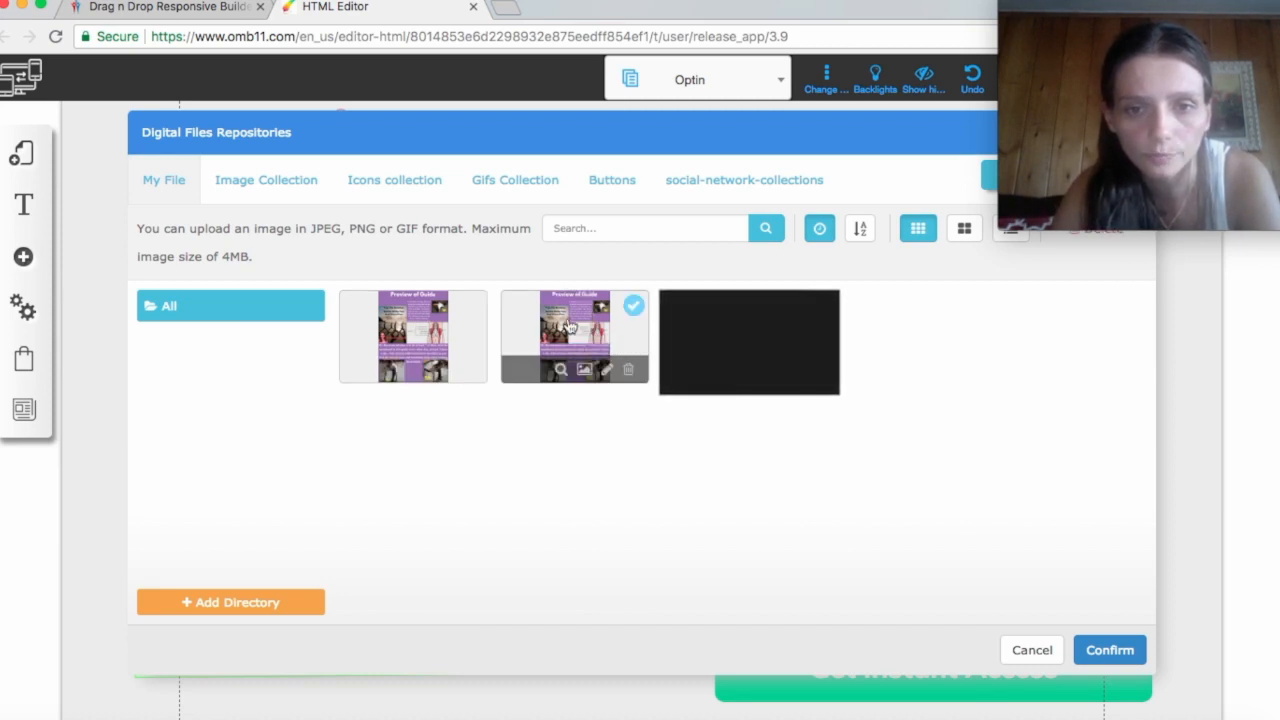
pyautogui.click(1106, 650)
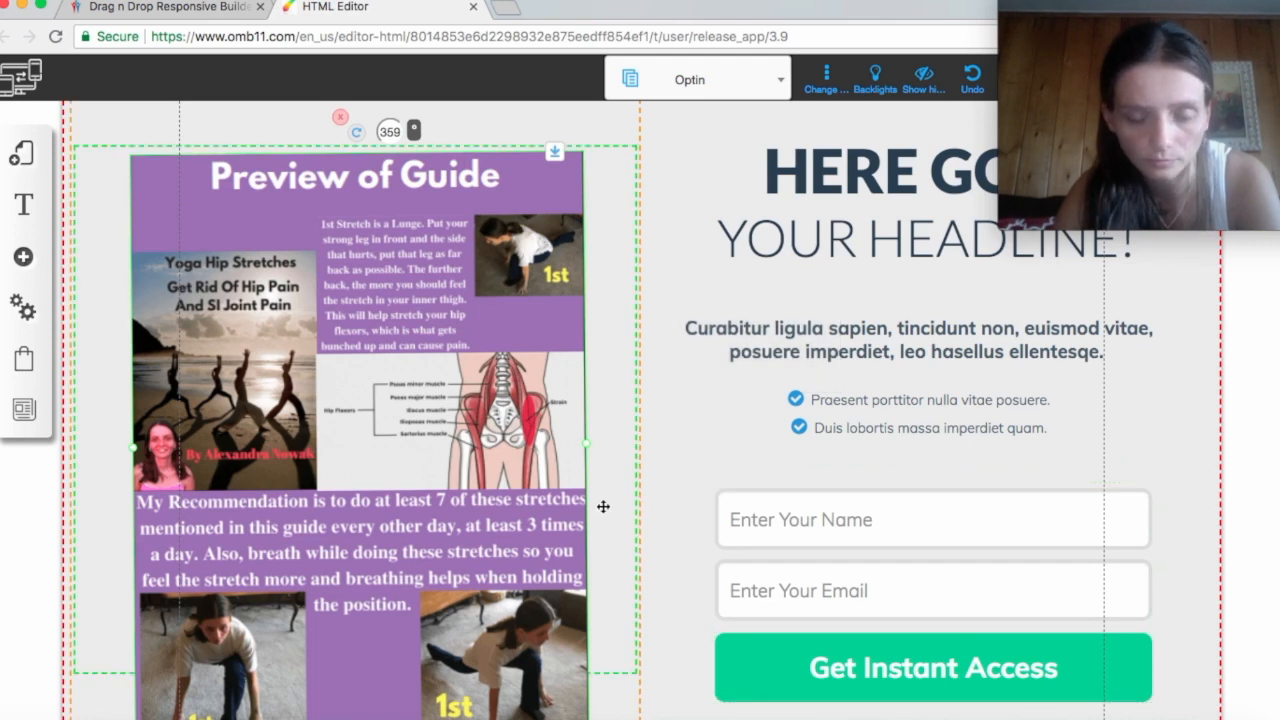
# Step: Examine how the full guide picture fits beside the headline and sign-up form
pyautogui.scroll(-3, 603, 506)
pyautogui.scroll(3, 603, 506)
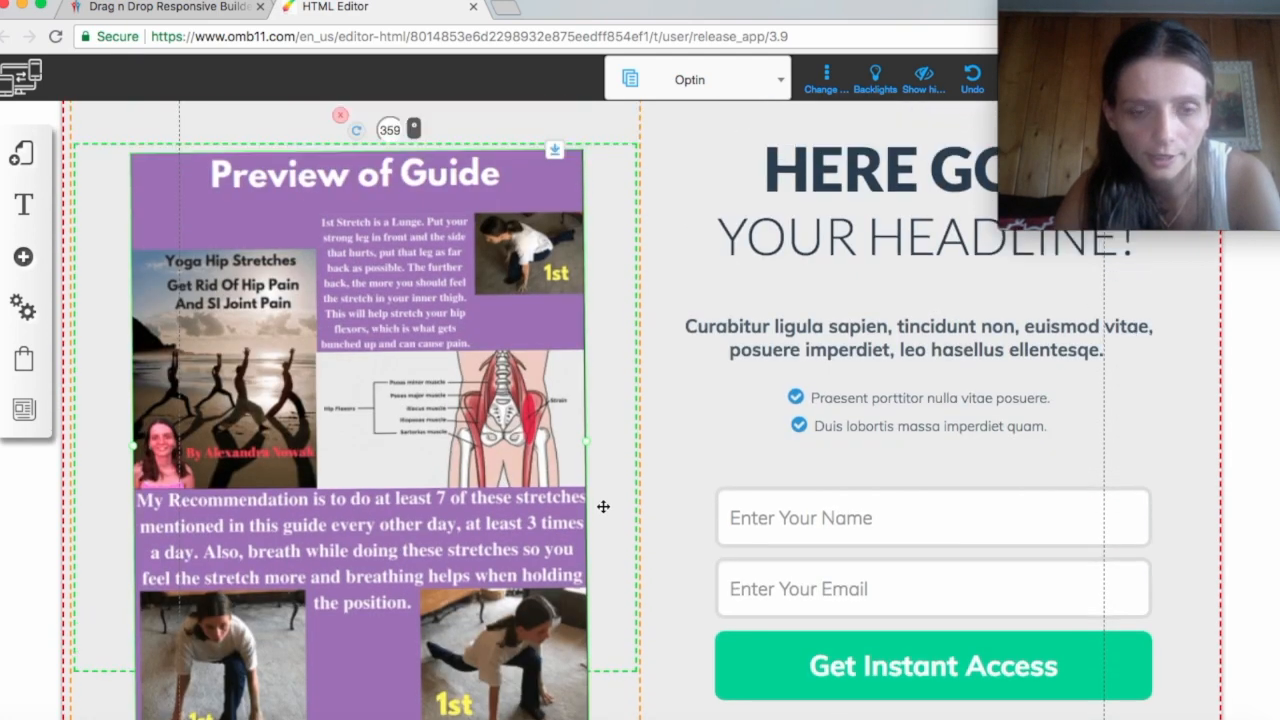
pyautogui.scroll(-3, 318, 434)
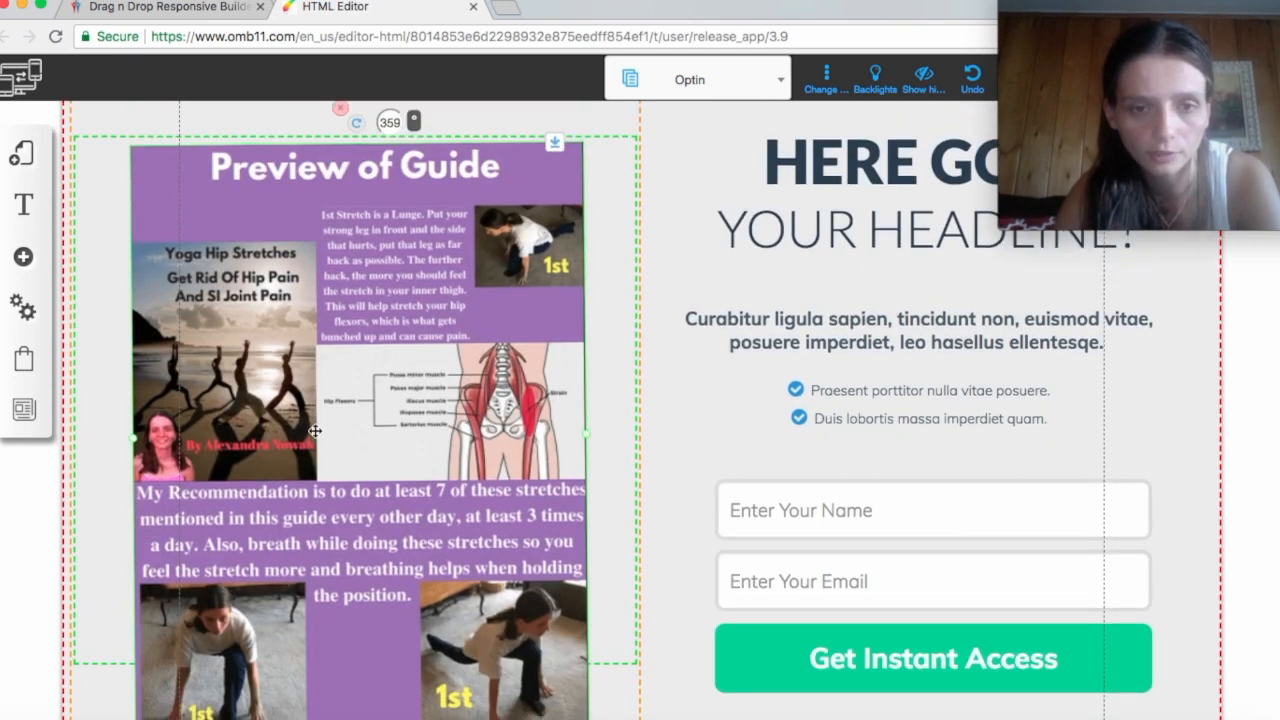
pyautogui.scroll(3, 315, 431)
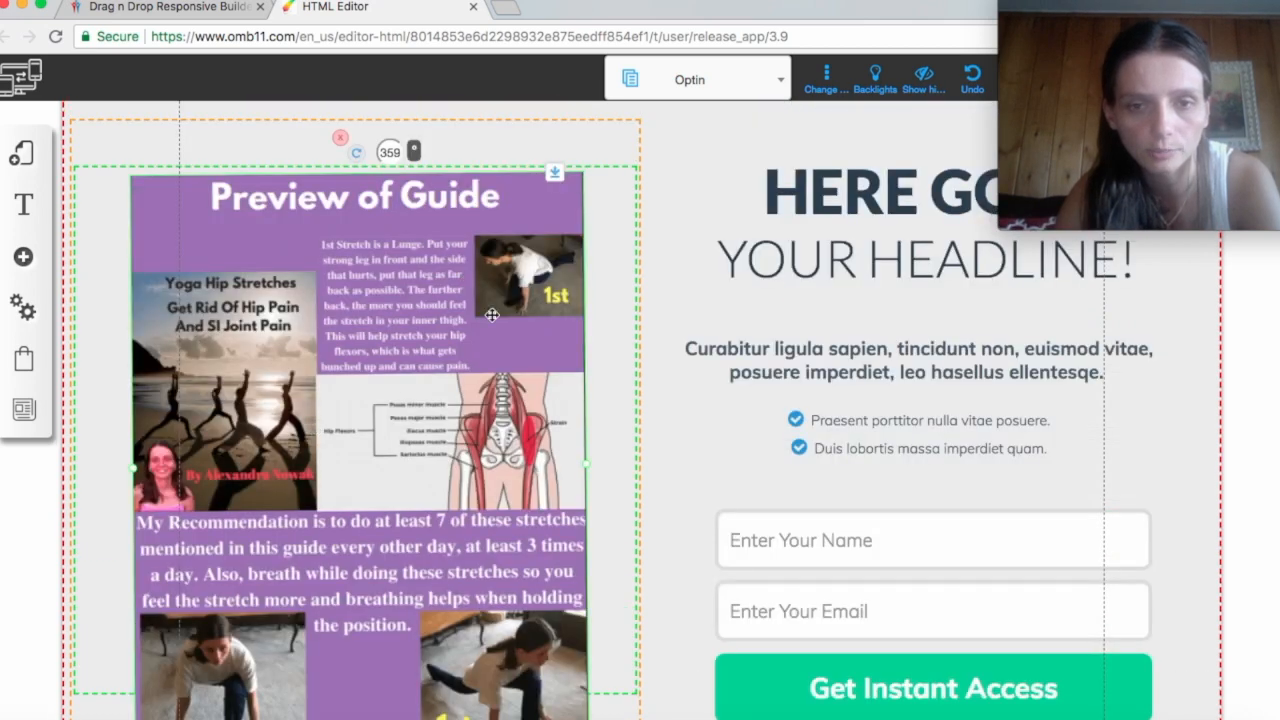
pyautogui.scroll(-5, 521, 355)
pyautogui.scroll(4, 521, 355)
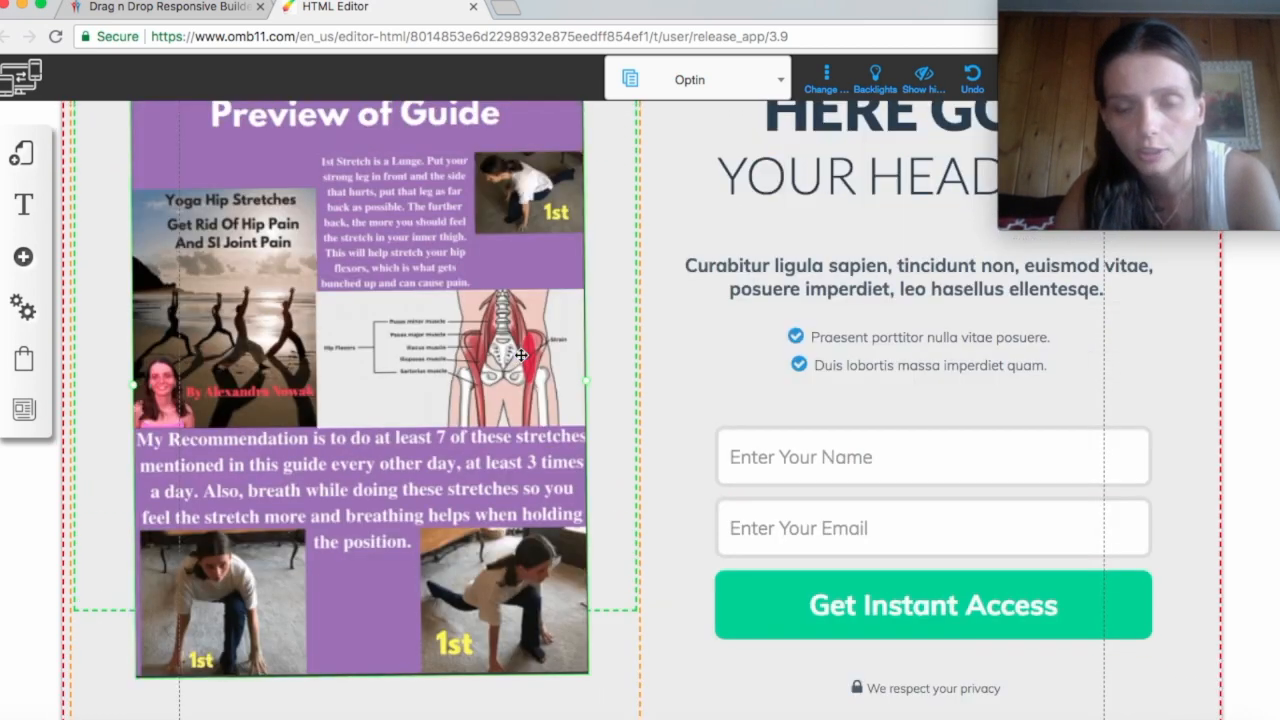
pyautogui.scroll(1, 521, 355)
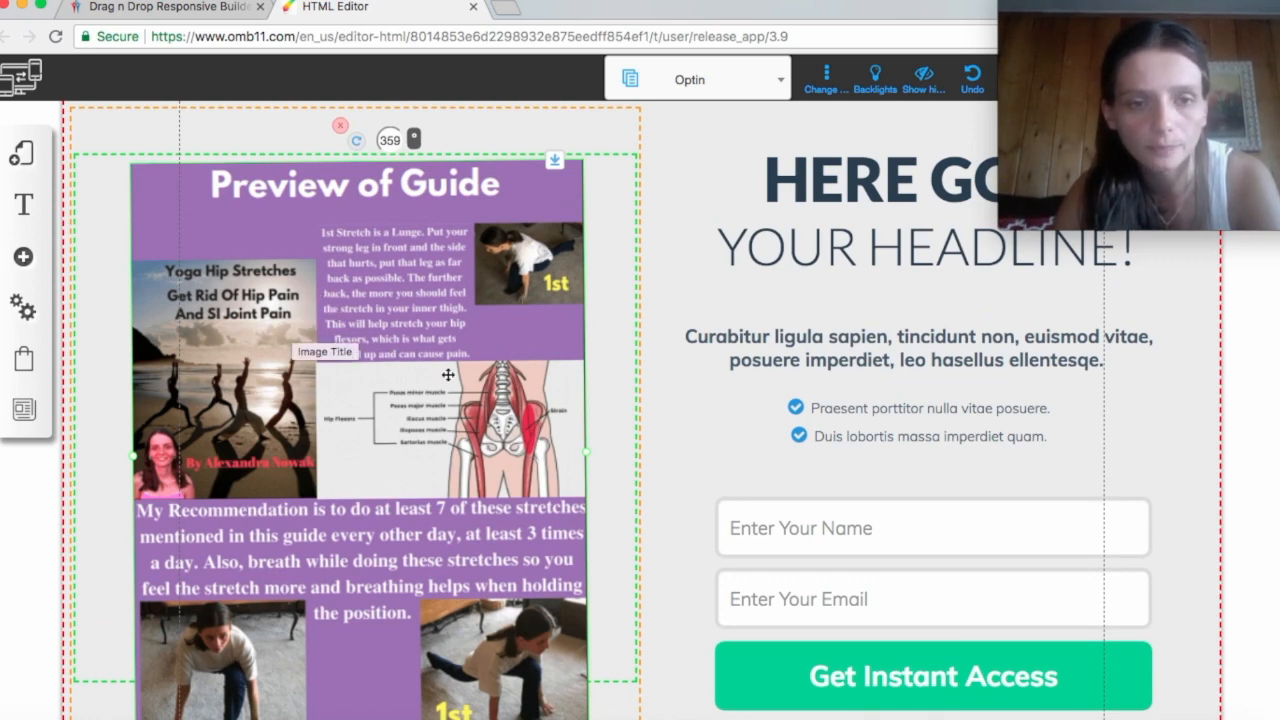
# Step: Add a YouTube video element to the page from the audio and video elements
pyautogui.click(24, 258)
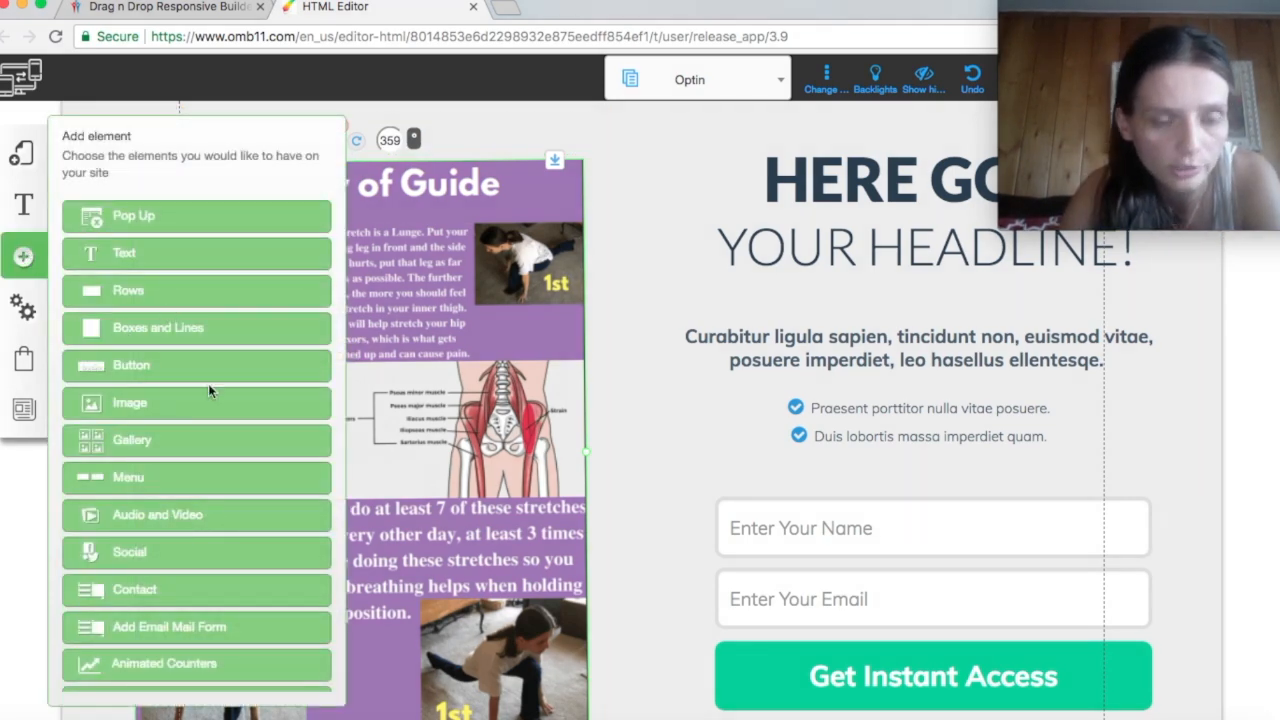
pyautogui.click(180, 520)
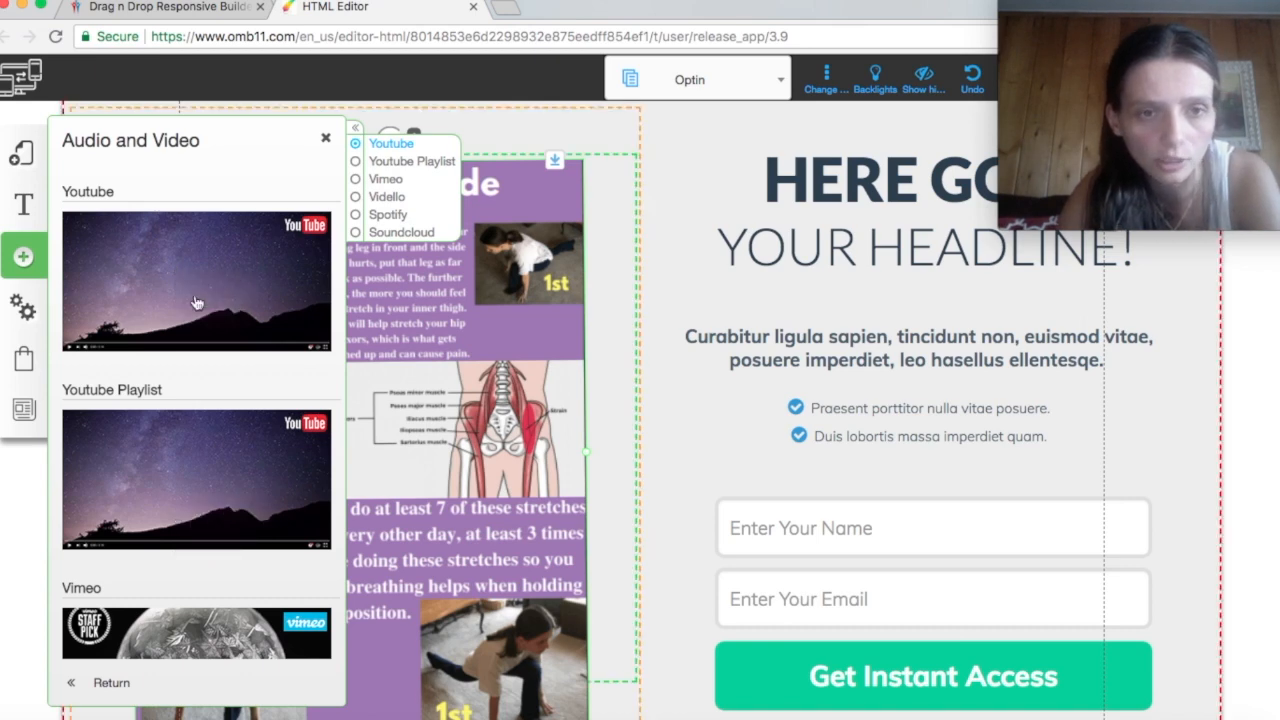
pyautogui.moveTo(183, 290); pyautogui.dragTo(179, 291)
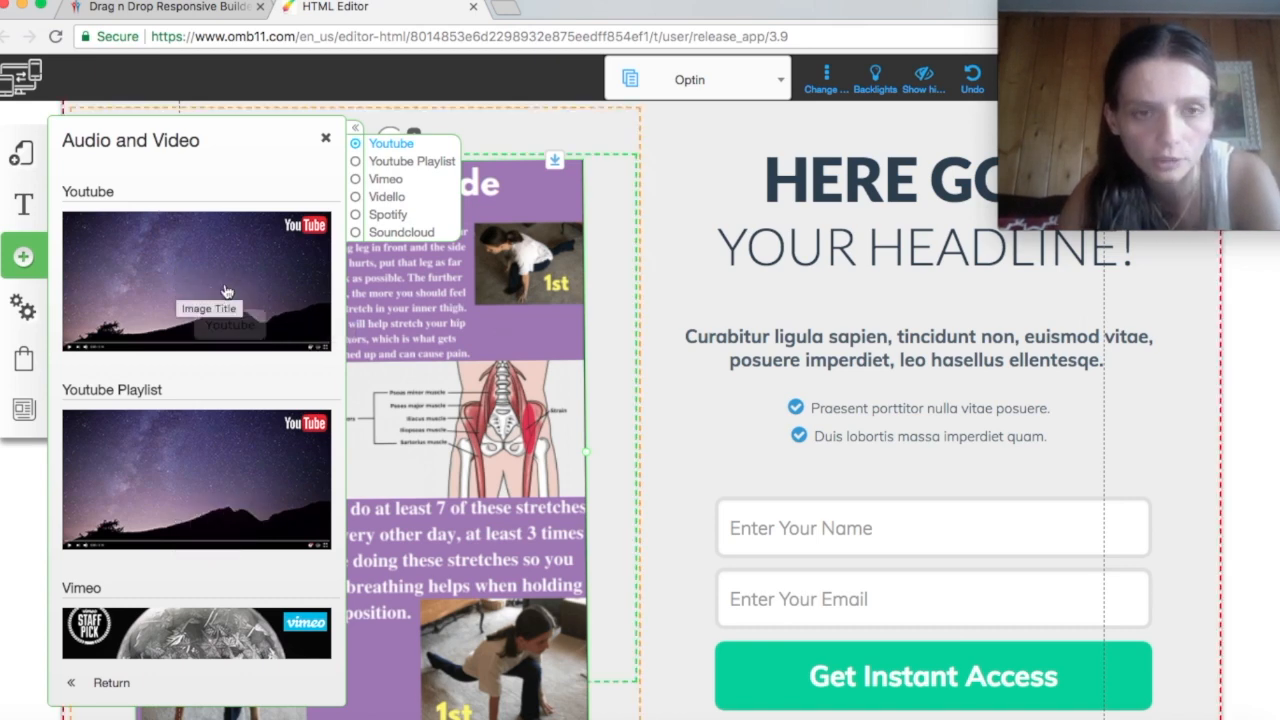
pyautogui.moveTo(320, 302); pyautogui.dragTo(180, 310)
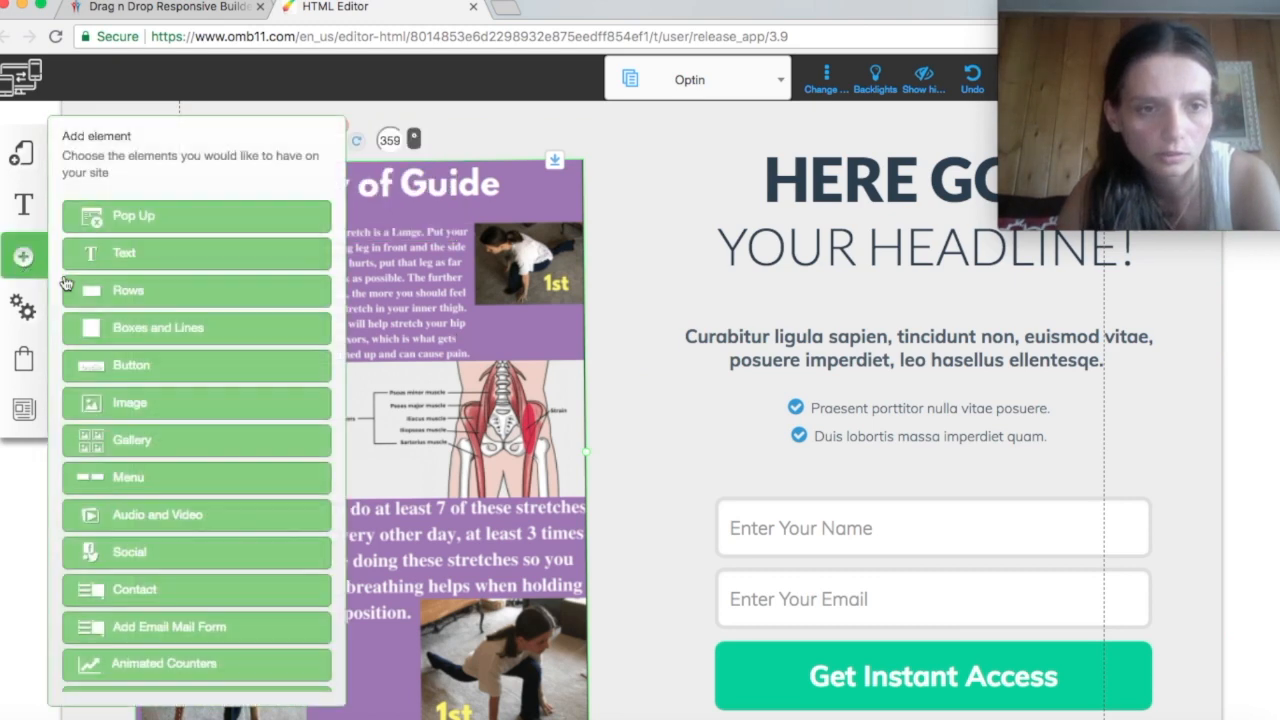
pyautogui.click(172, 516)
pyautogui.click(233, 308)
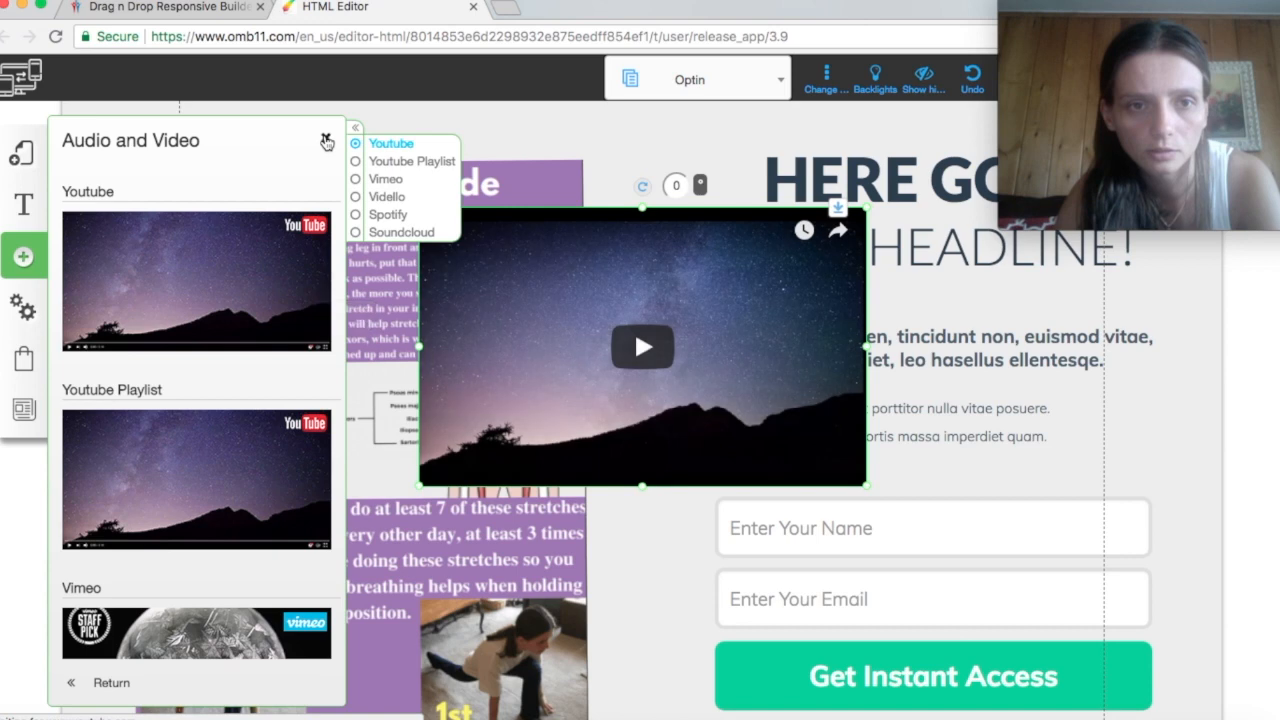
pyautogui.click(326, 142)
# Step: Move the YouTube video over the guide picture to about X 4, Y 73, and open its configuration
pyautogui.moveTo(365, 301); pyautogui.dragTo(268, 314)
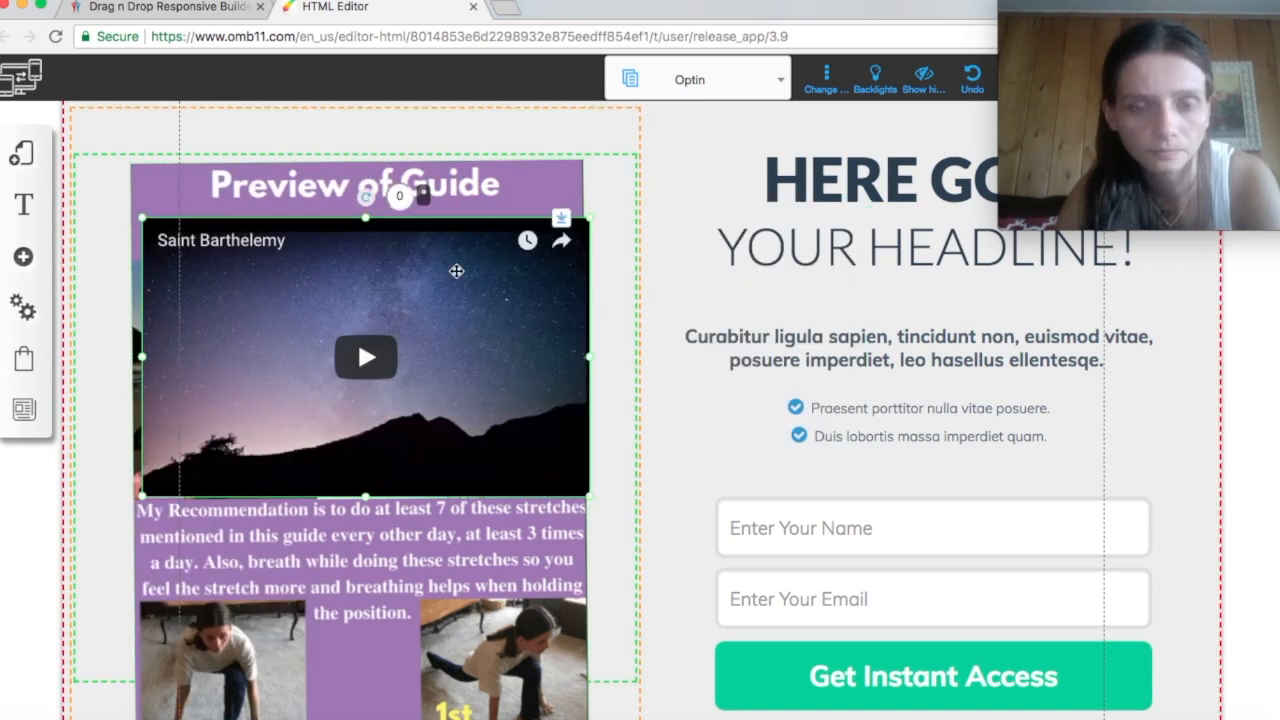
pyautogui.moveTo(456, 271); pyautogui.dragTo(355, 289)
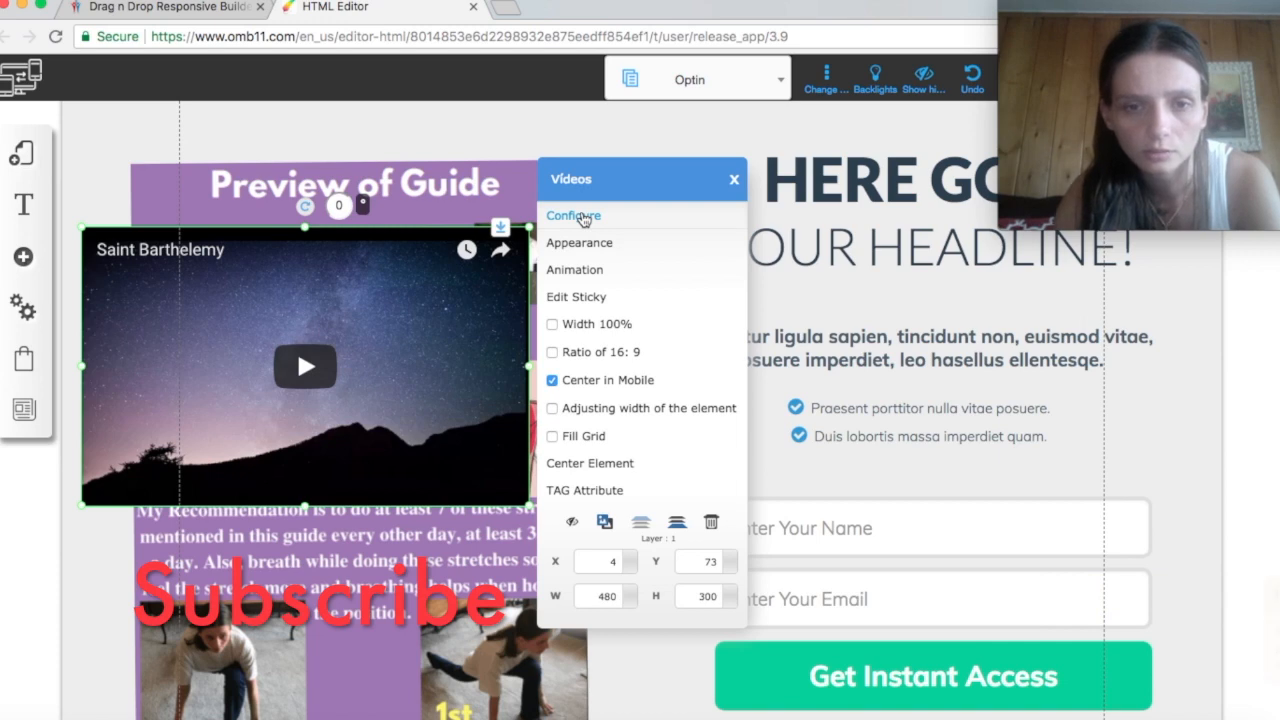
pyautogui.click(583, 217)
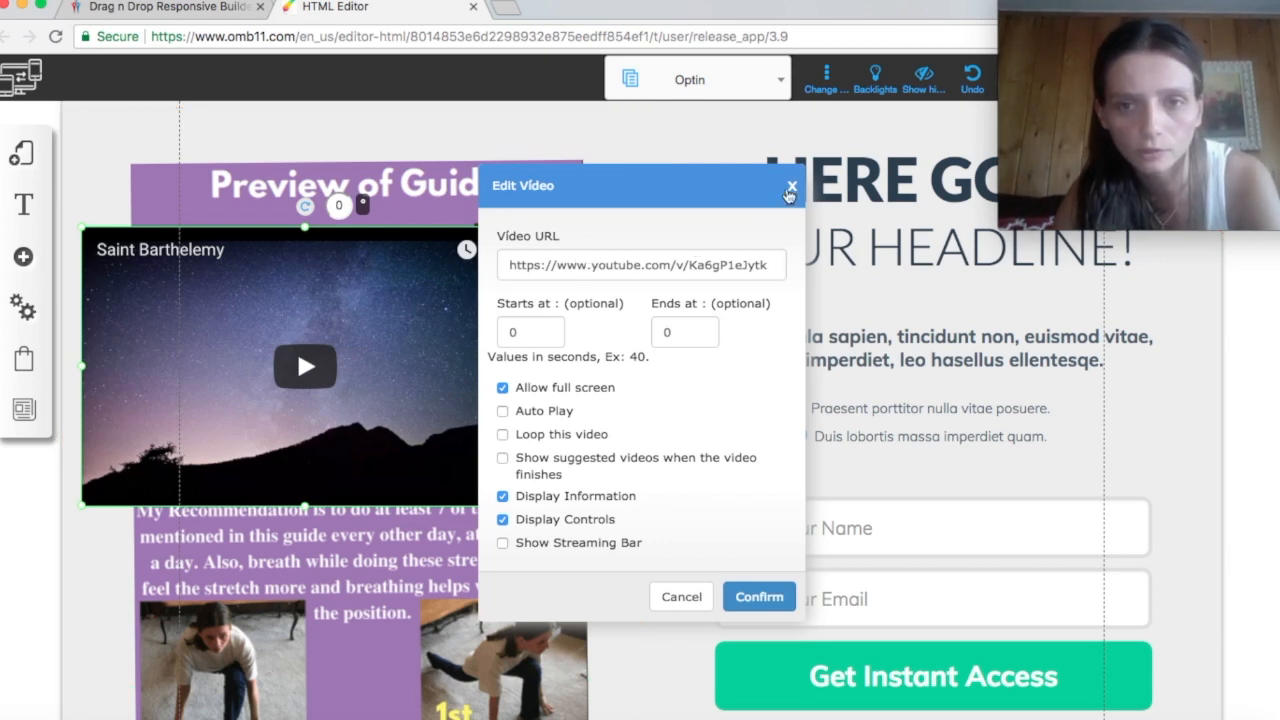
# Step: Close the video settings and examine the label colour options in the sign-up form's Mailmkt_custom_2 style
pyautogui.click(794, 187)
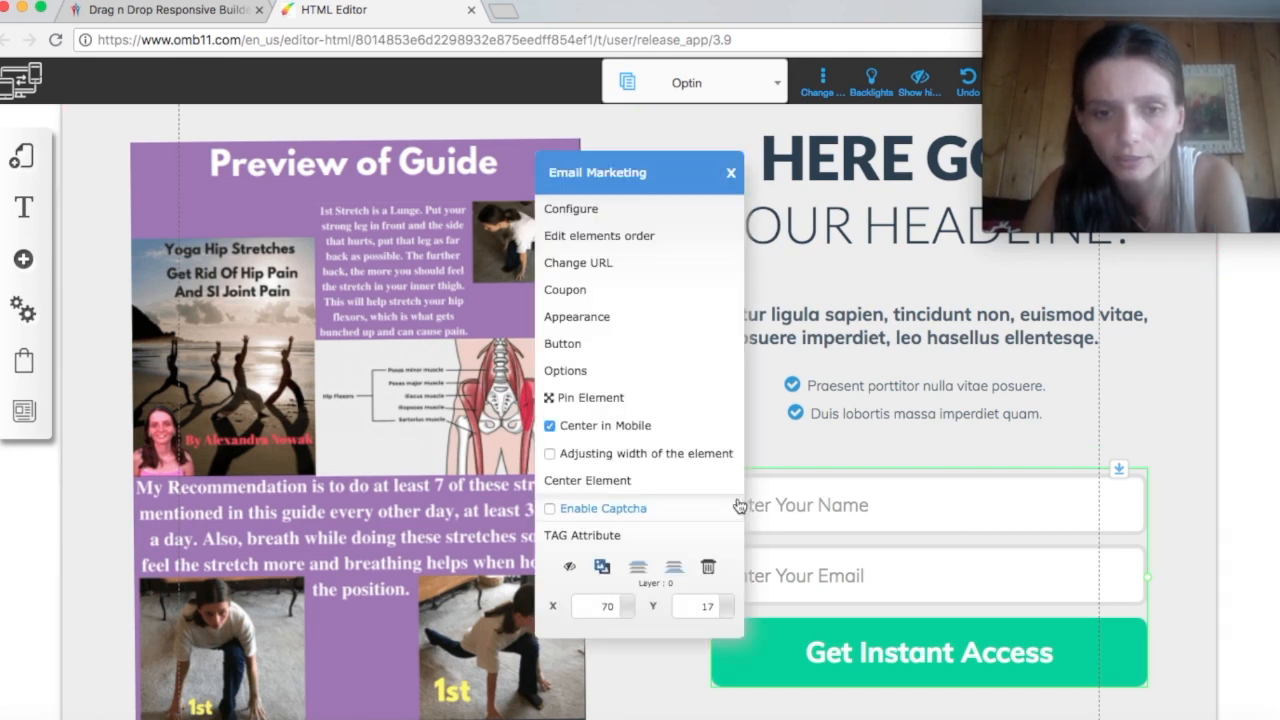
pyautogui.click(604, 318)
pyautogui.moveTo(268, 252)
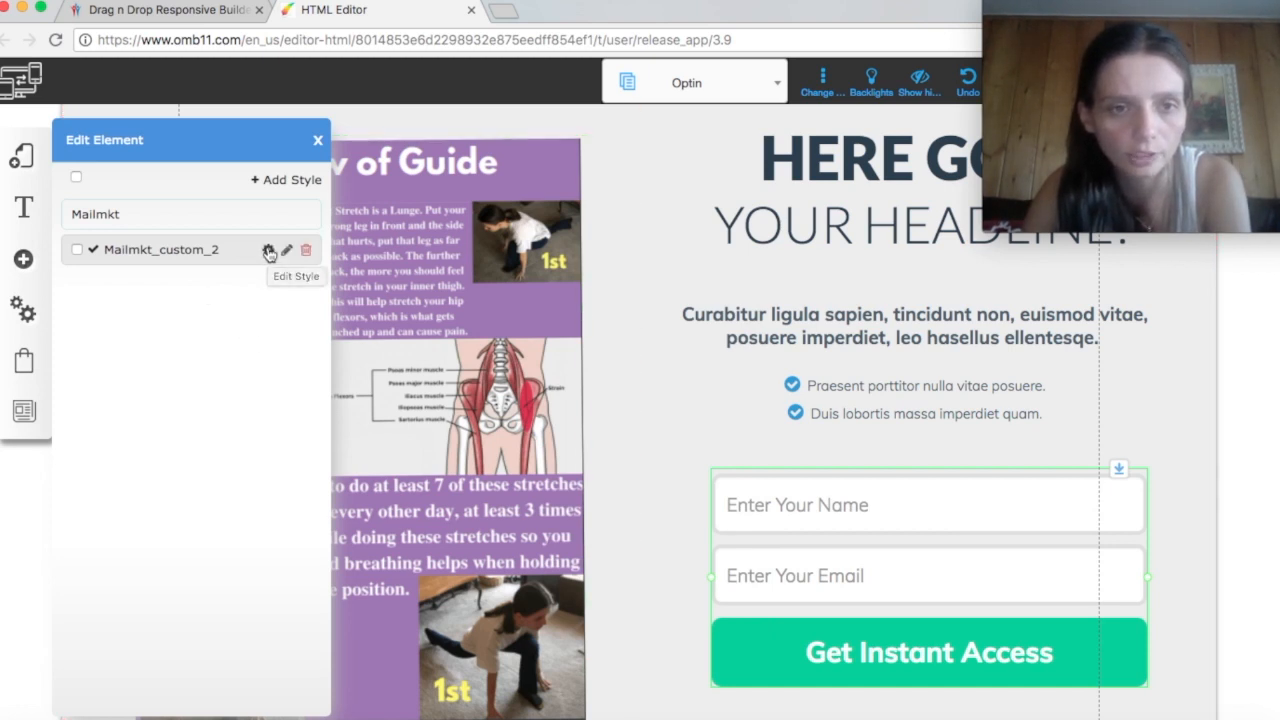
pyautogui.click(268, 251)
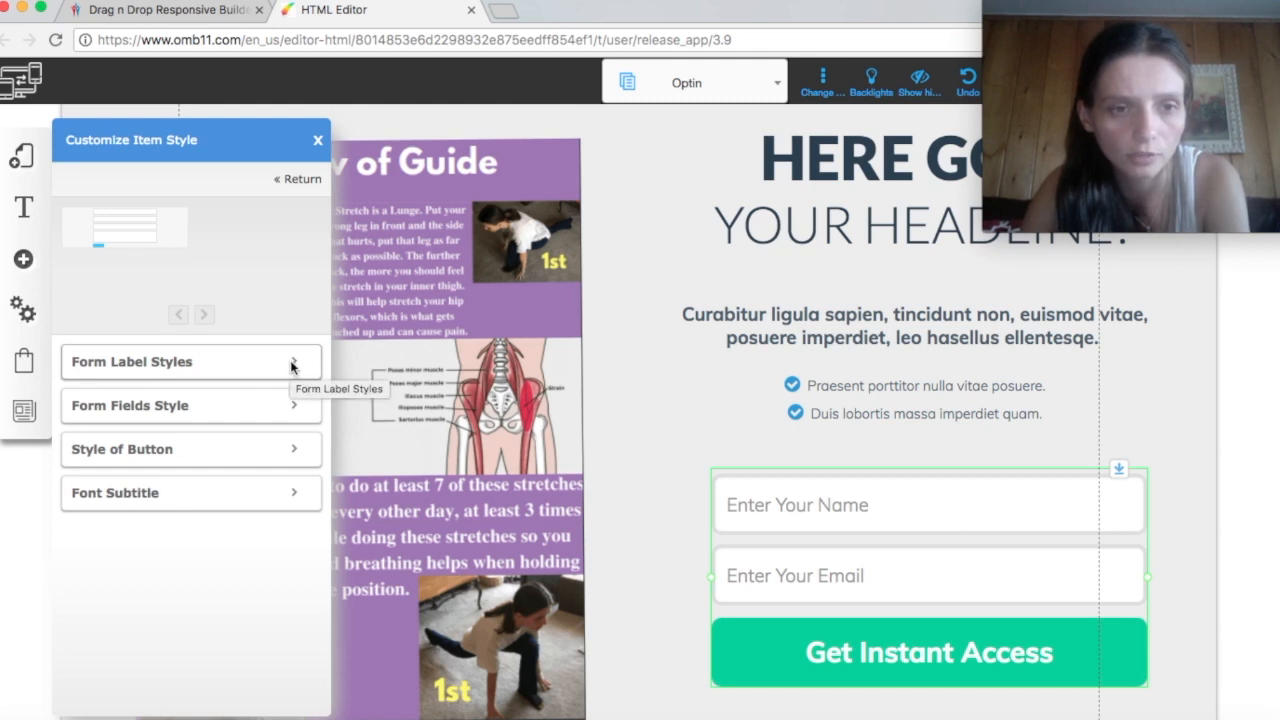
pyautogui.click(296, 364)
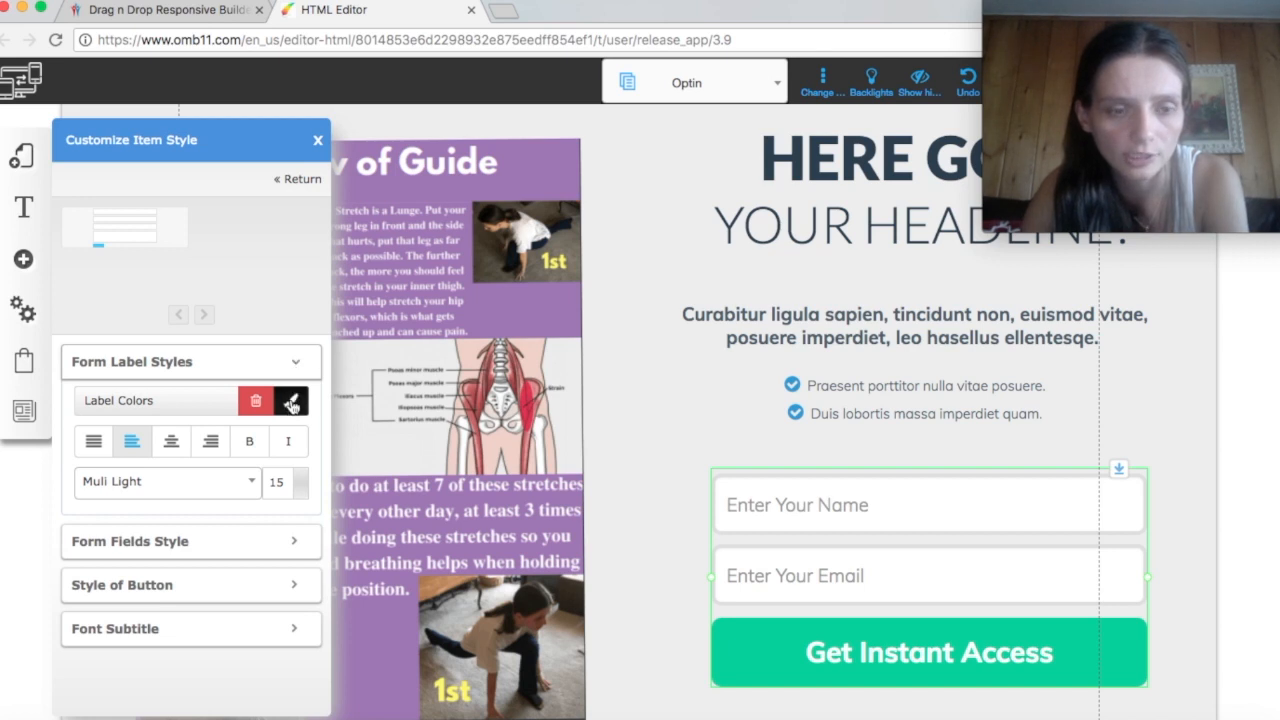
pyautogui.click(292, 402)
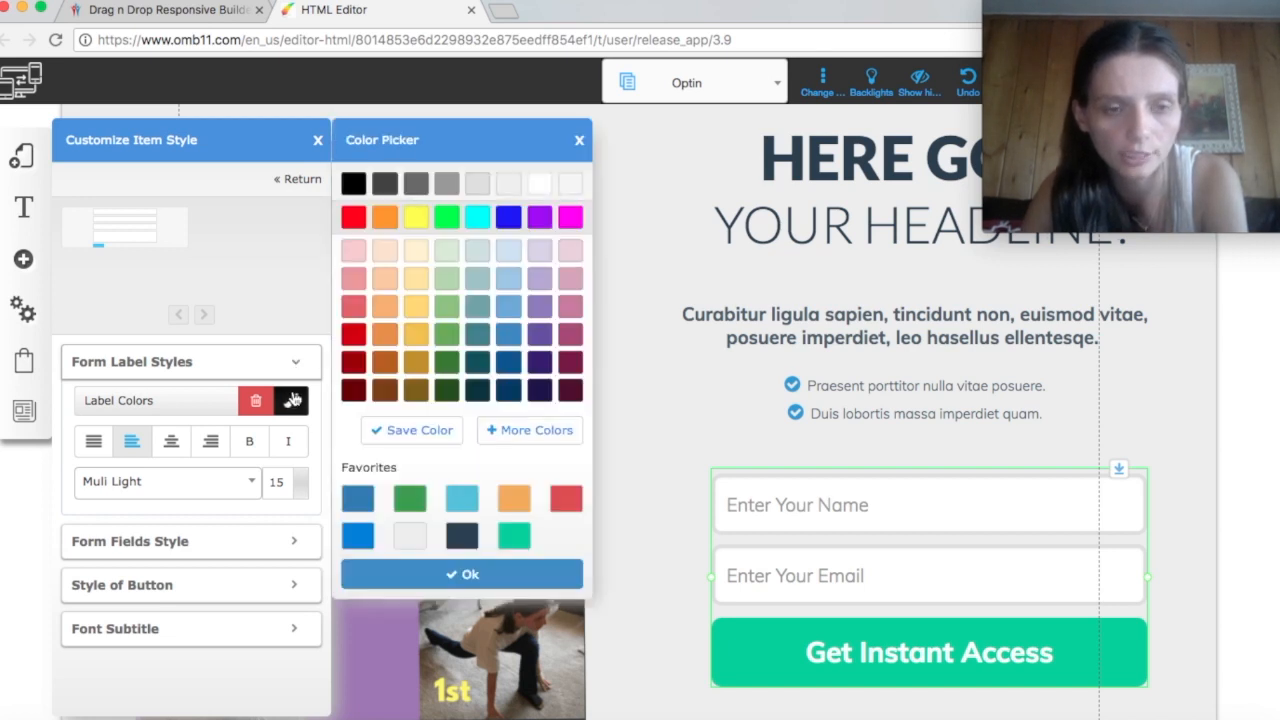
pyautogui.click(420, 574)
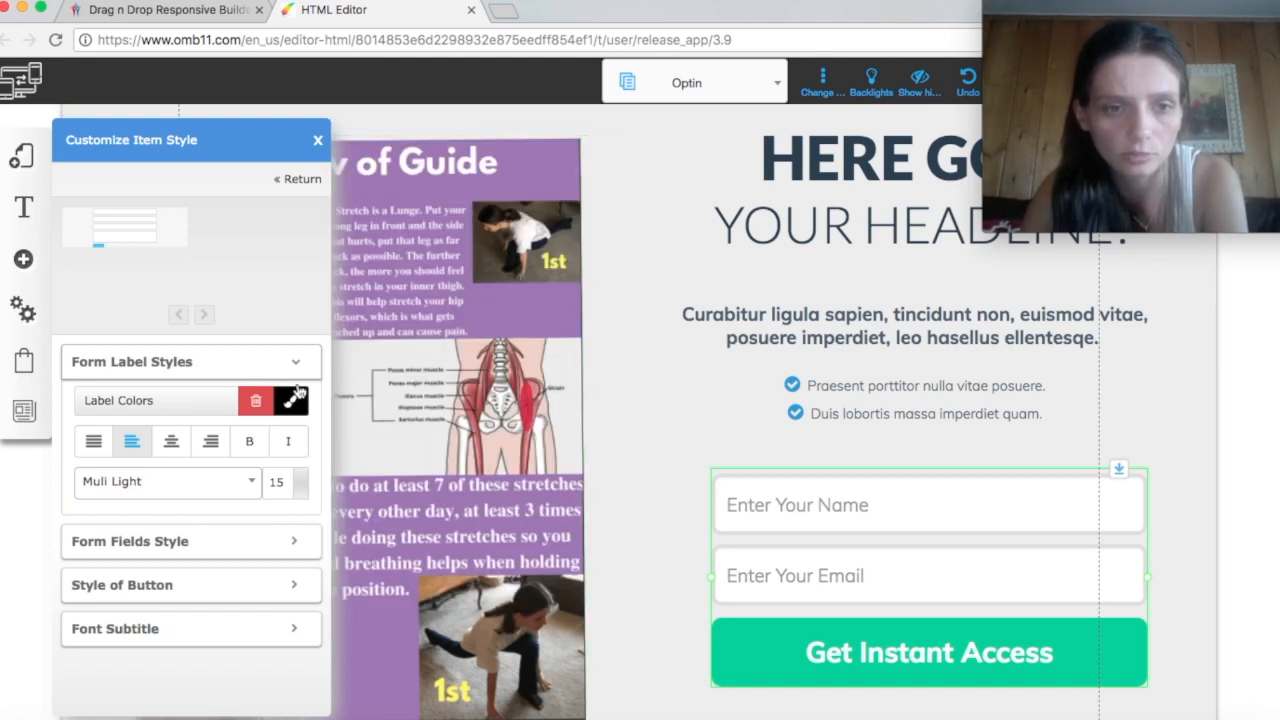
# Step: Examine the form fields style and its label colour choices, and close the sign-up form's appearance settings
pyautogui.click(298, 543)
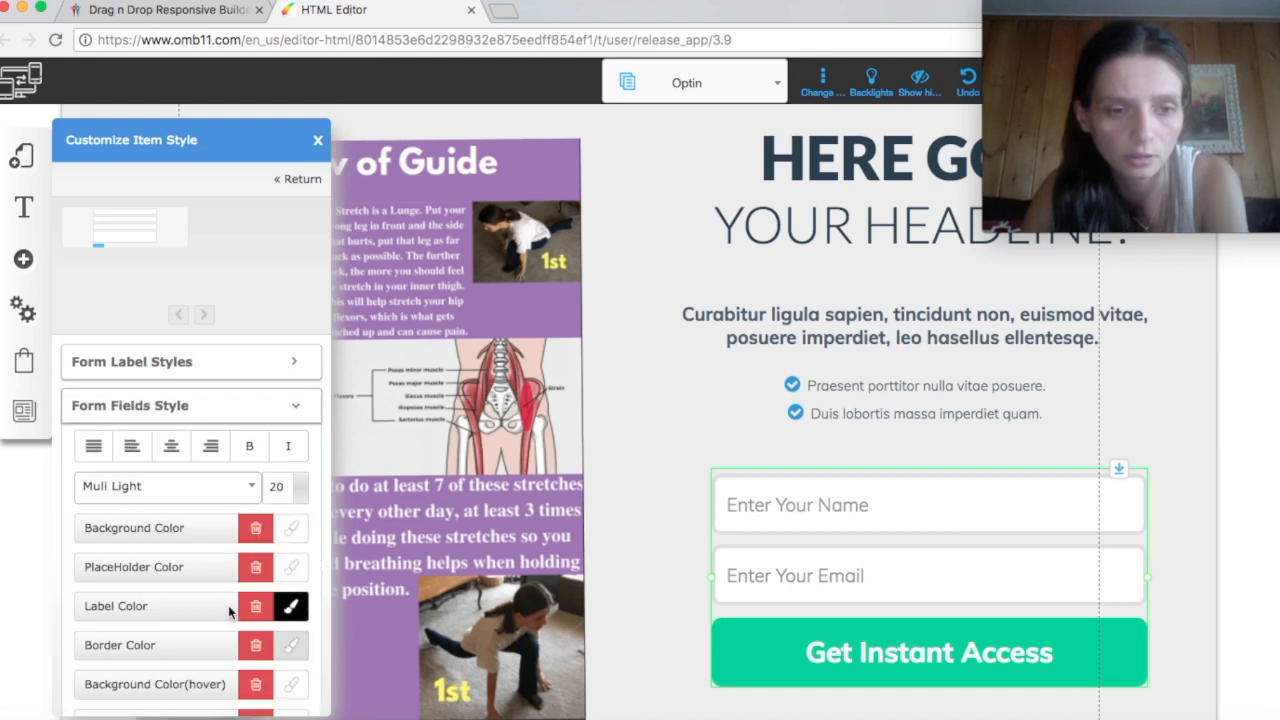
pyautogui.click(292, 607)
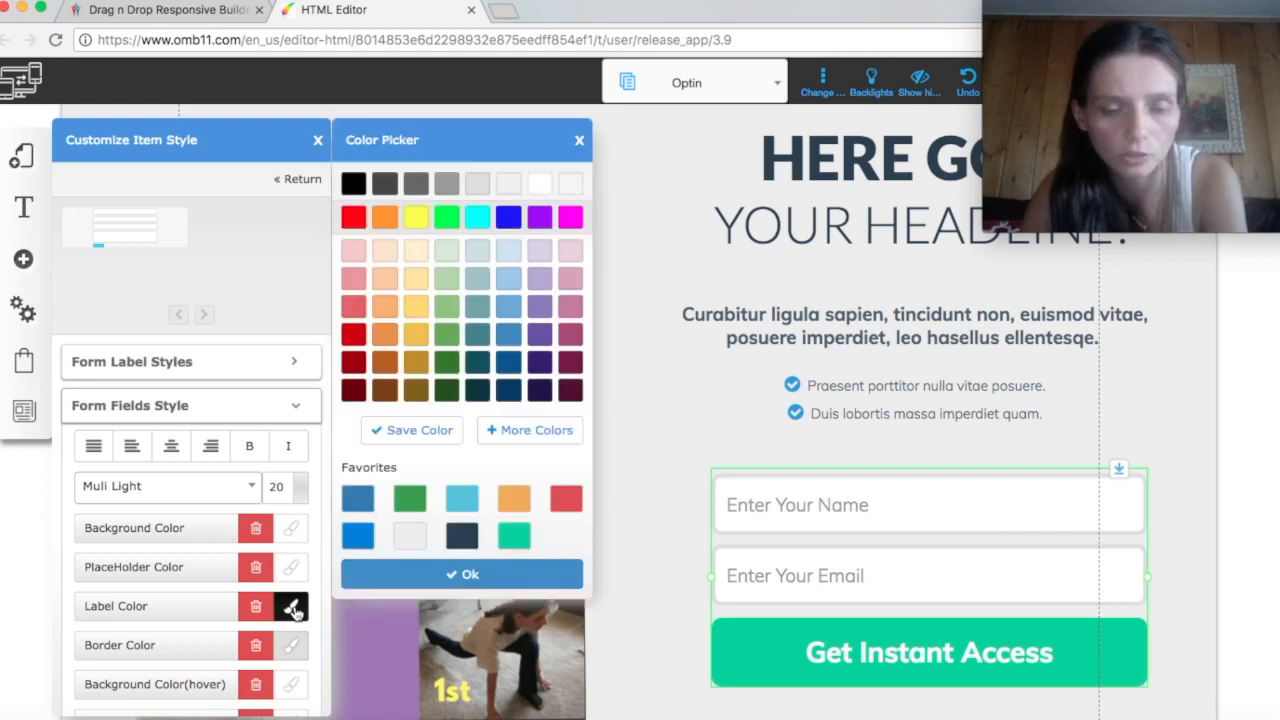
pyautogui.click(430, 572)
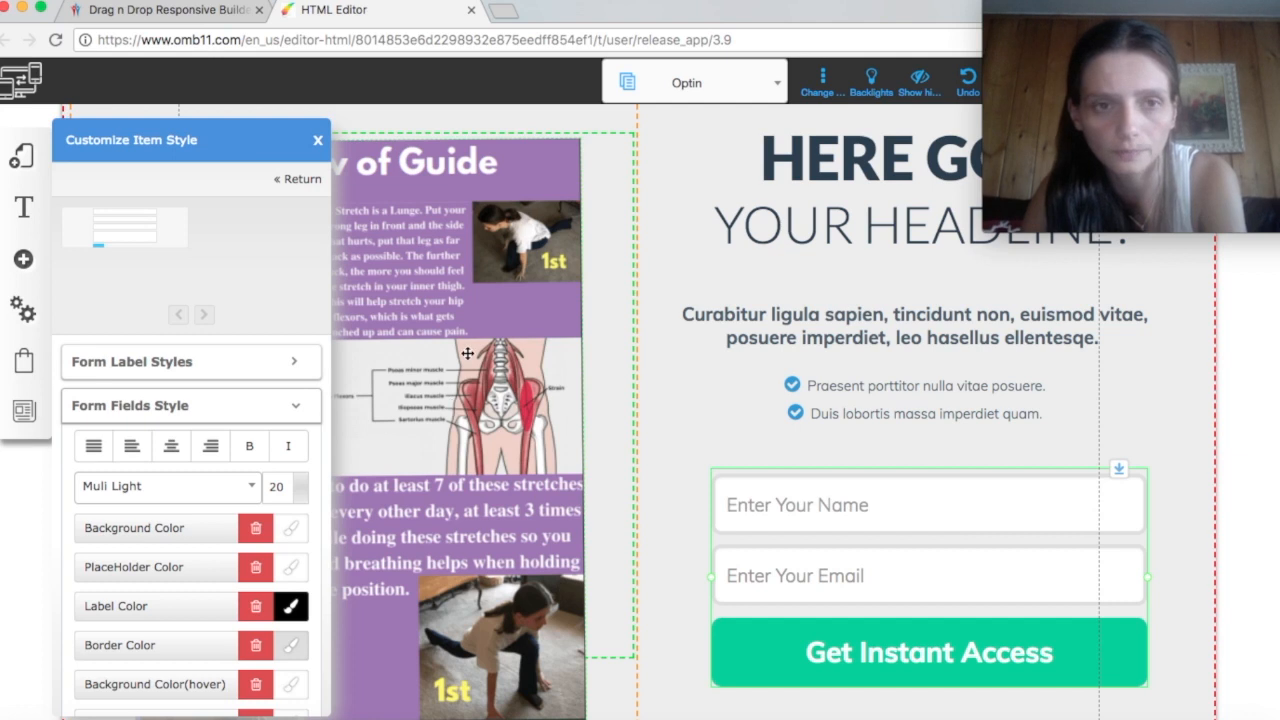
pyautogui.click(318, 143)
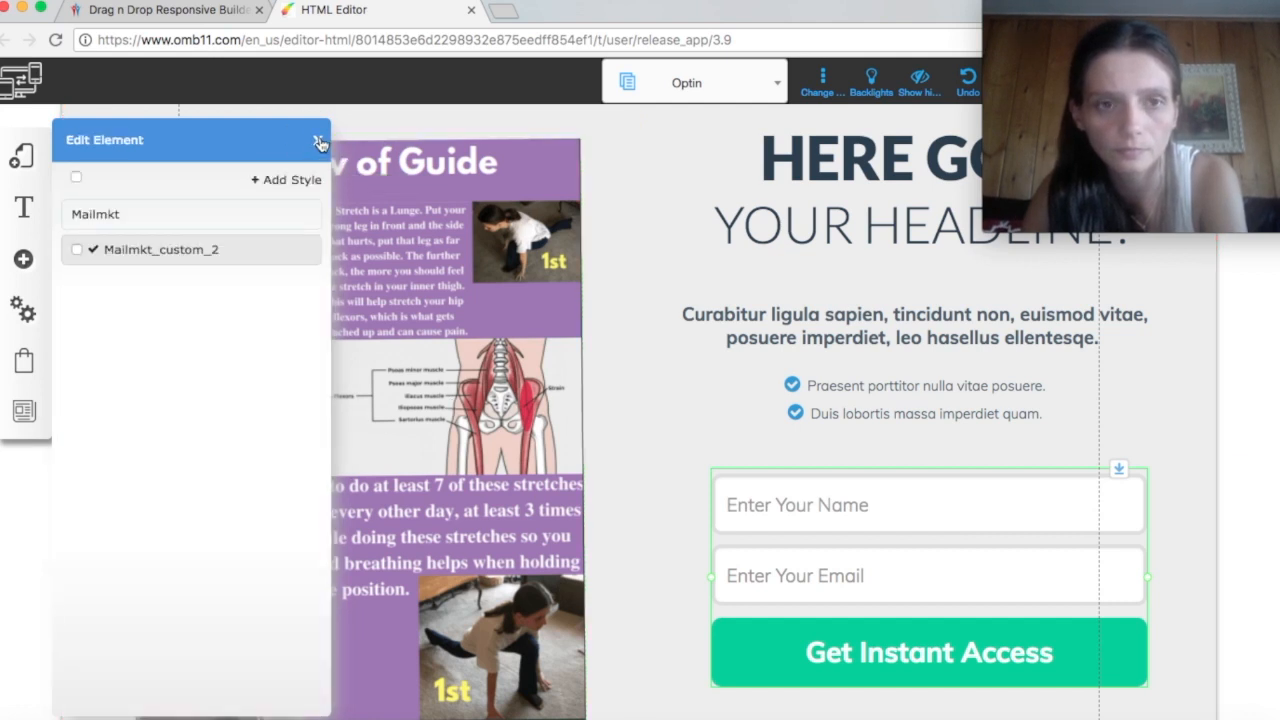
pyautogui.click(318, 142)
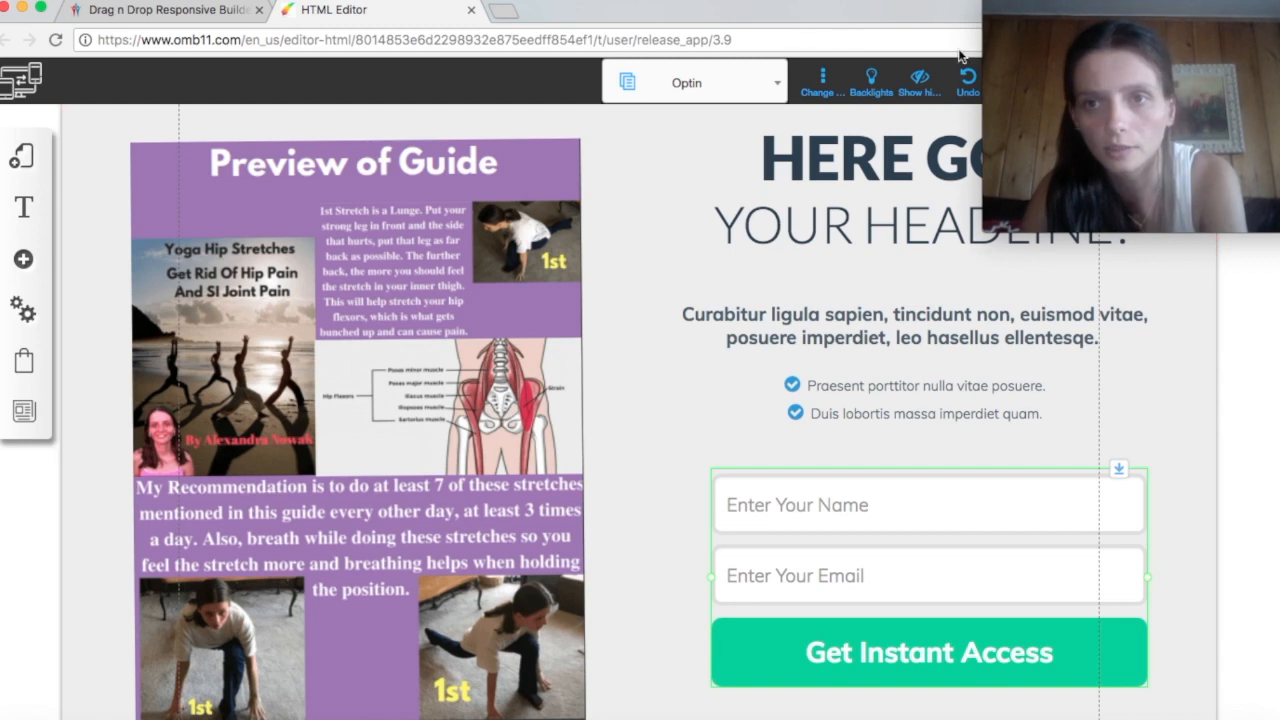
# Step: Save the opt-in page and register the site under its own web address
pyautogui.moveTo(1137, 8); pyautogui.dragTo(632, 240)
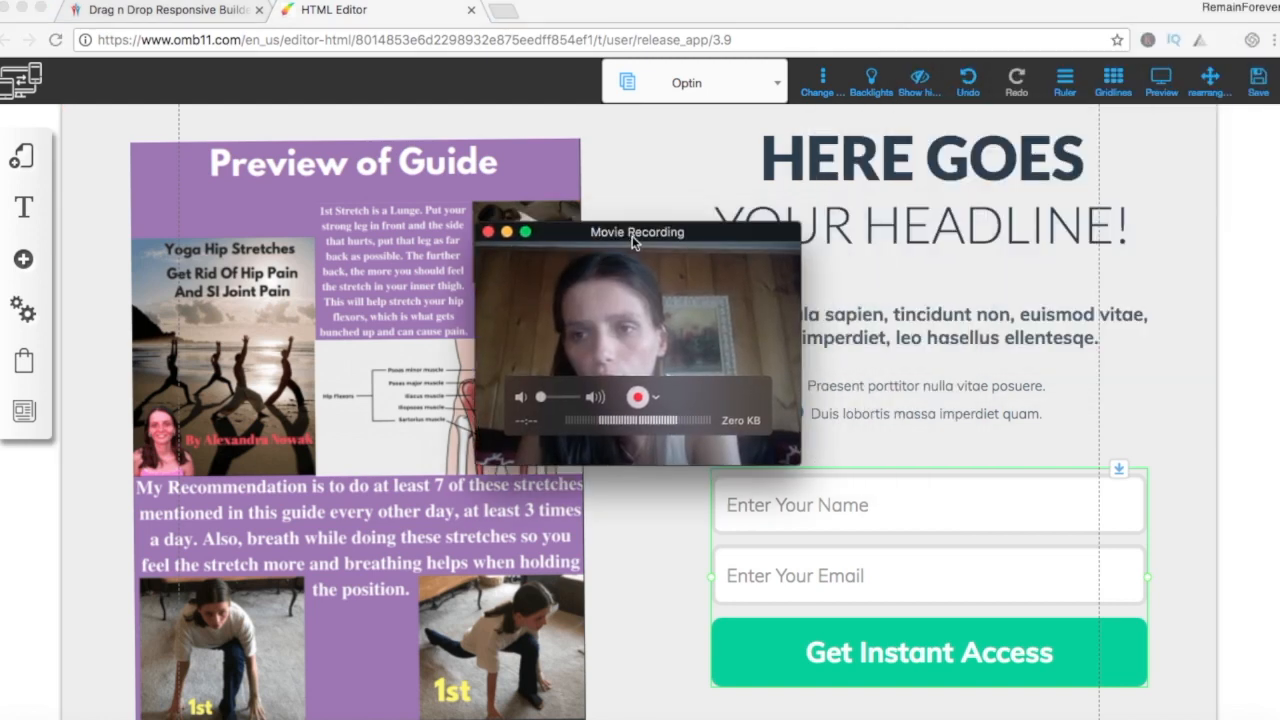
pyautogui.click(1258, 79)
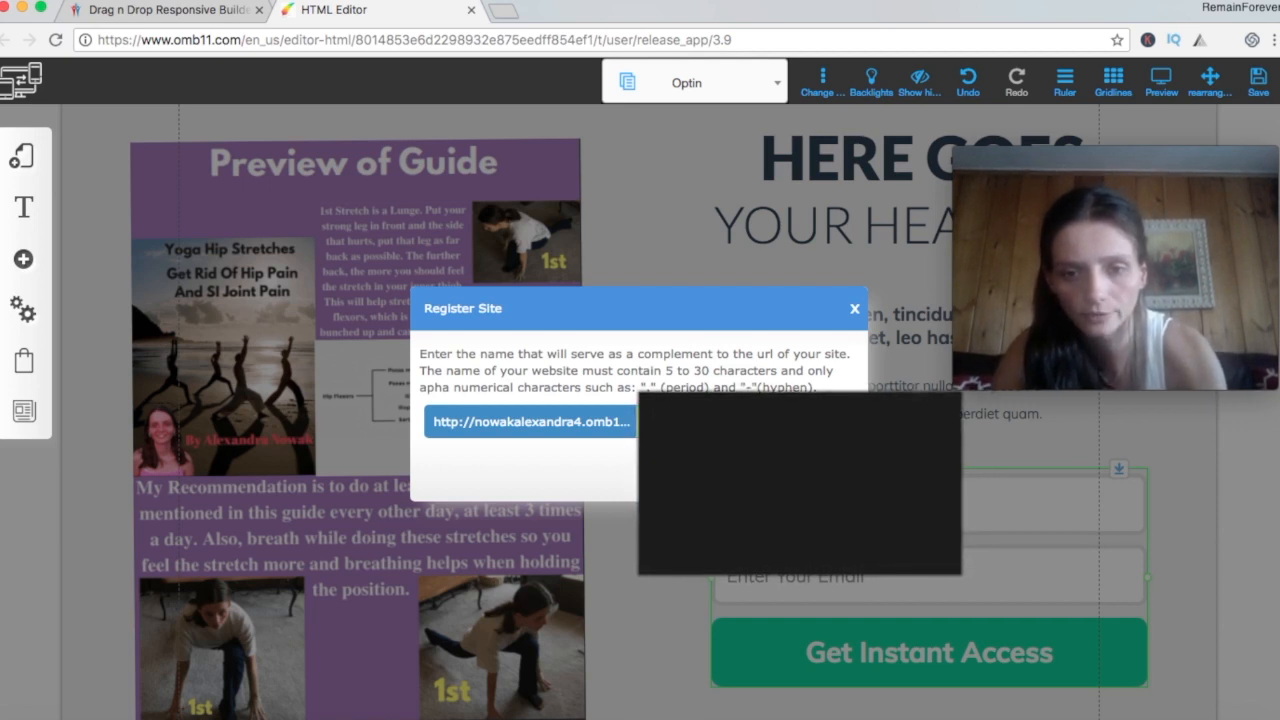
pyautogui.press('Return')
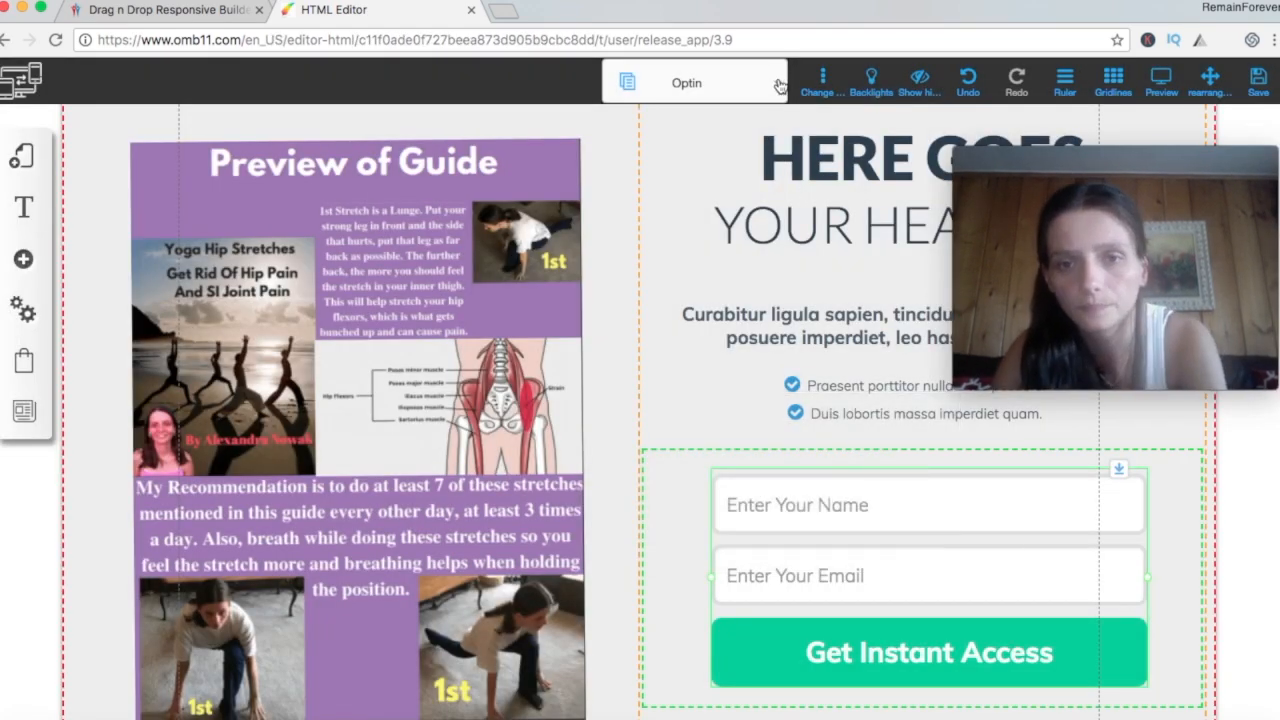
pyautogui.click(780, 87)
pyautogui.click(883, 590)
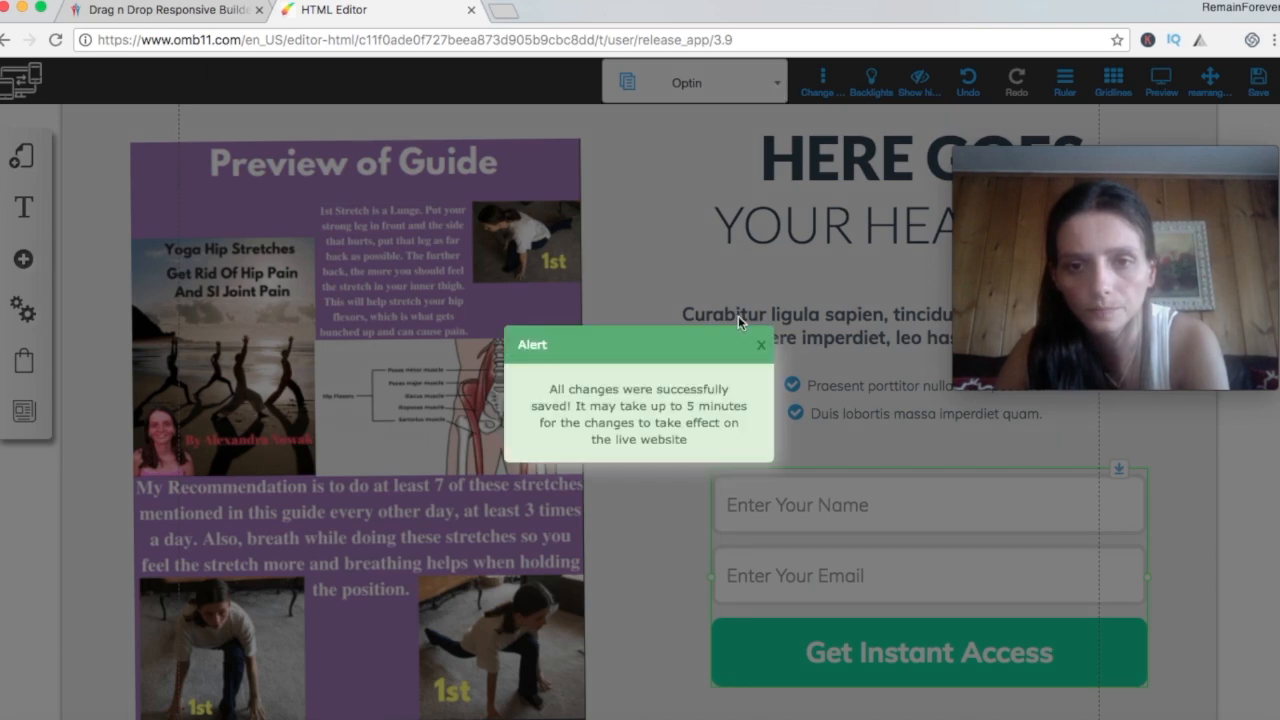
pyautogui.click(765, 346)
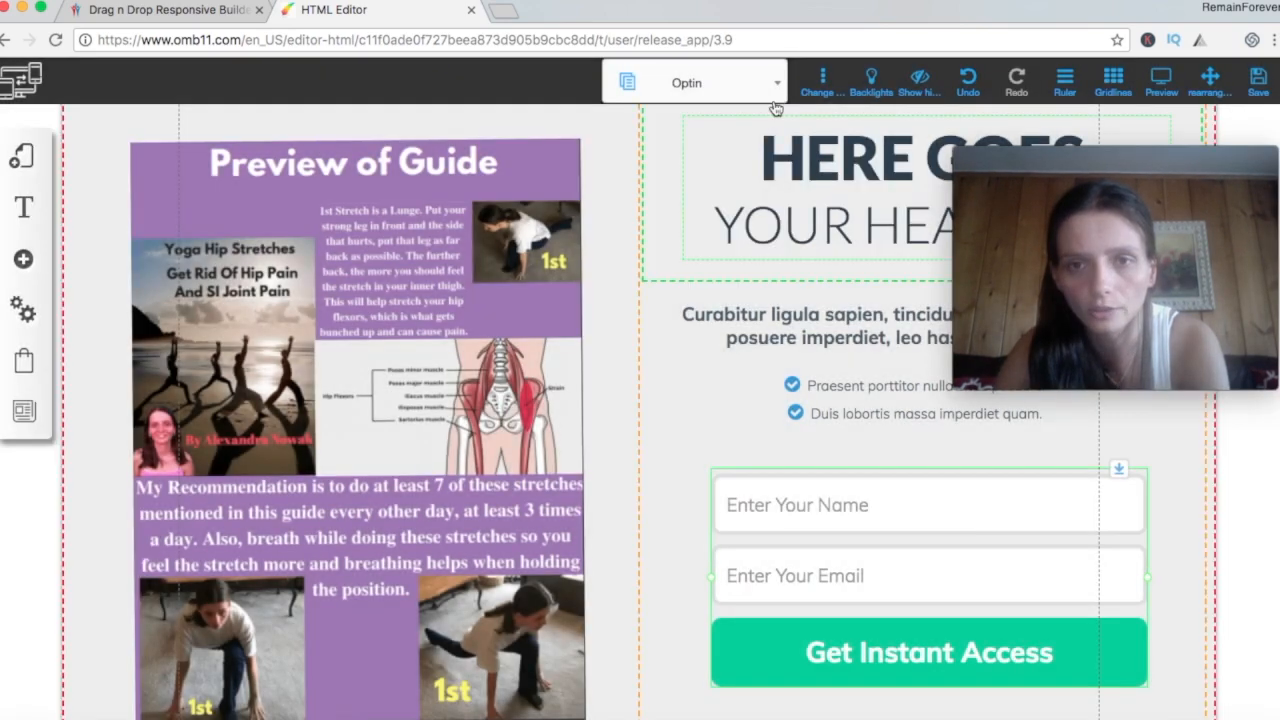
# Step: Switch from the Optin page to the funnel's Download Page and look over its layout
pyautogui.click(781, 85)
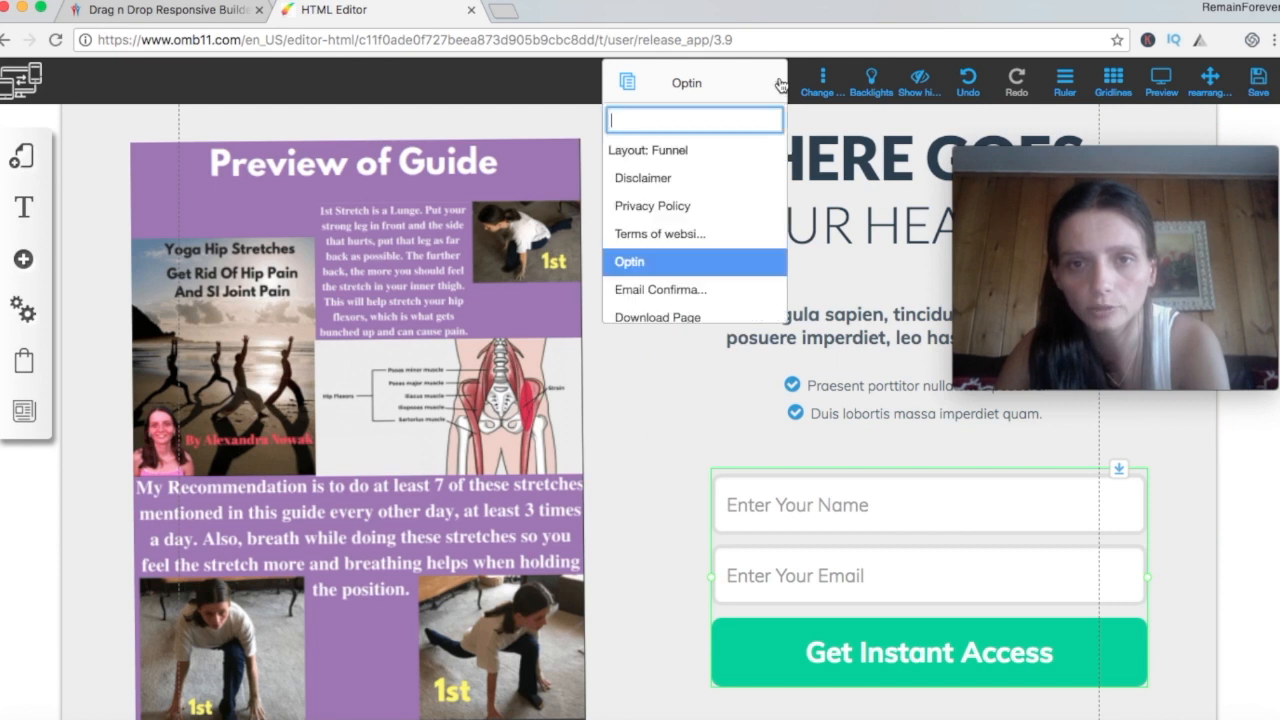
pyautogui.scroll(-1, 737, 243)
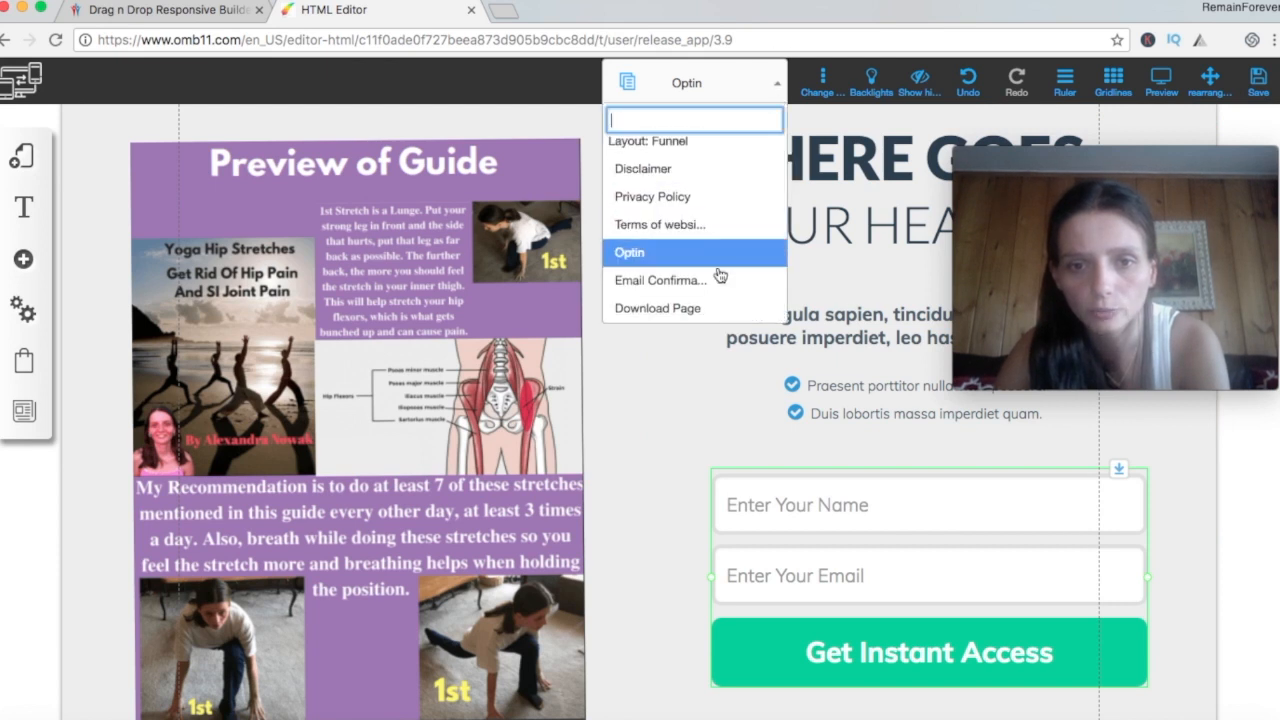
pyautogui.click(681, 310)
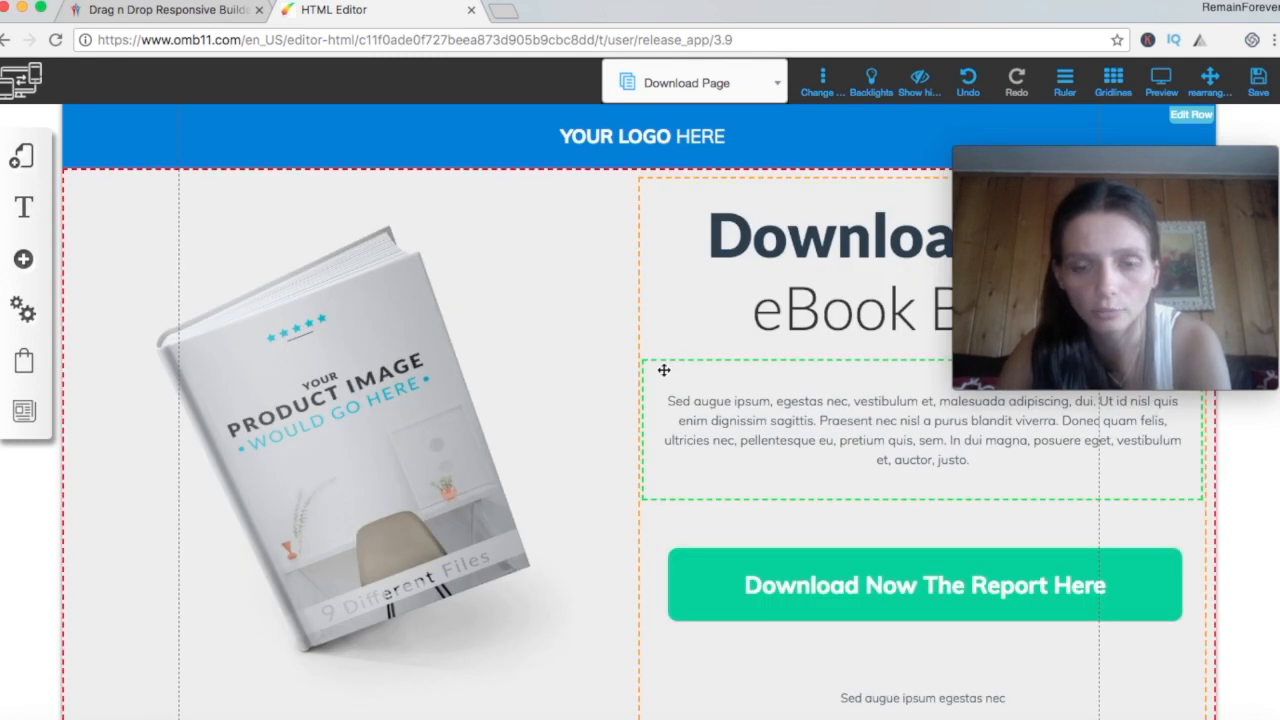
pyautogui.scroll(-2, 663, 369)
pyautogui.scroll(2, 657, 374)
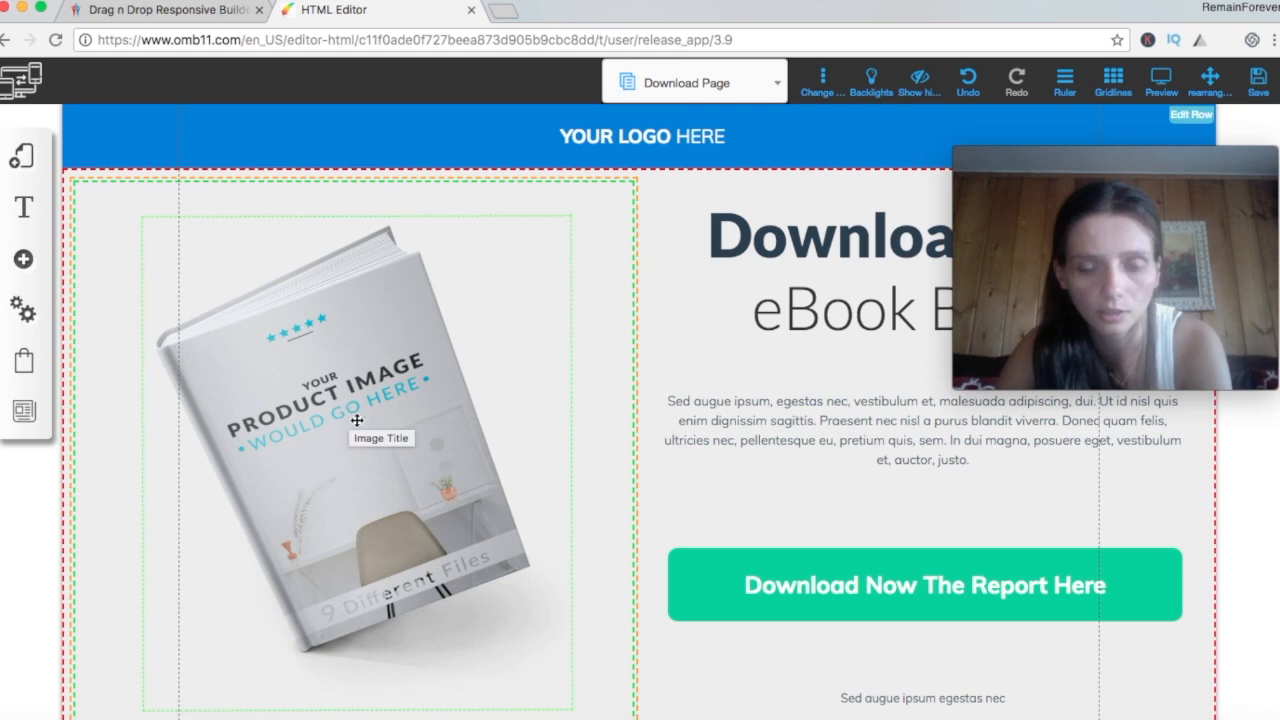
# Step: Replace the Download Page's book product image with the first uploaded "Preview of Guide" picture
pyautogui.click(356, 376)
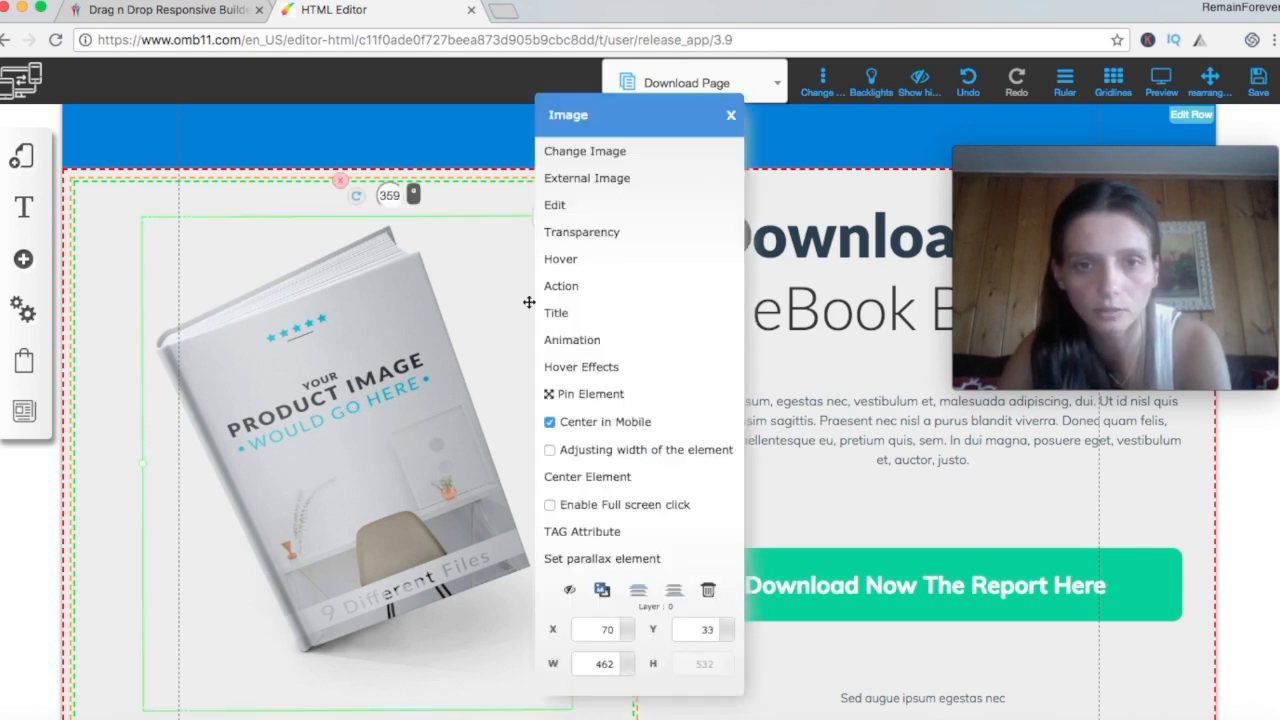
pyautogui.scroll(-2, 602, 185)
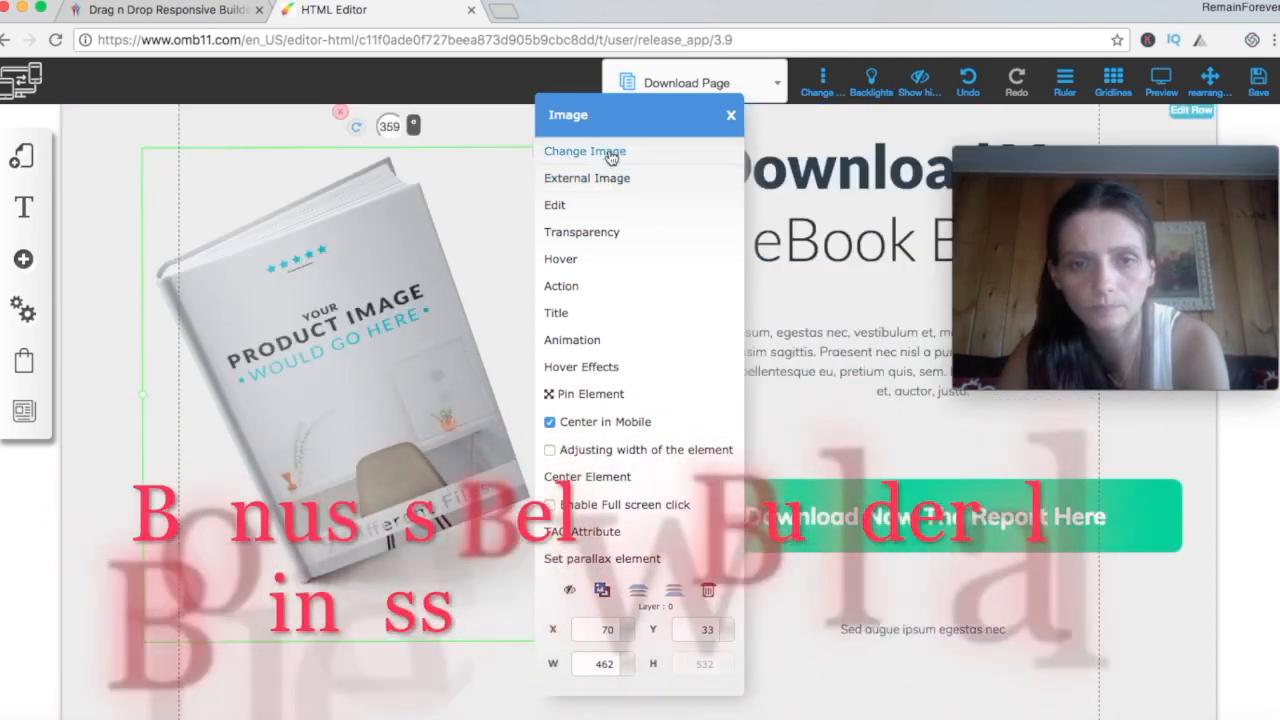
pyautogui.click(610, 155)
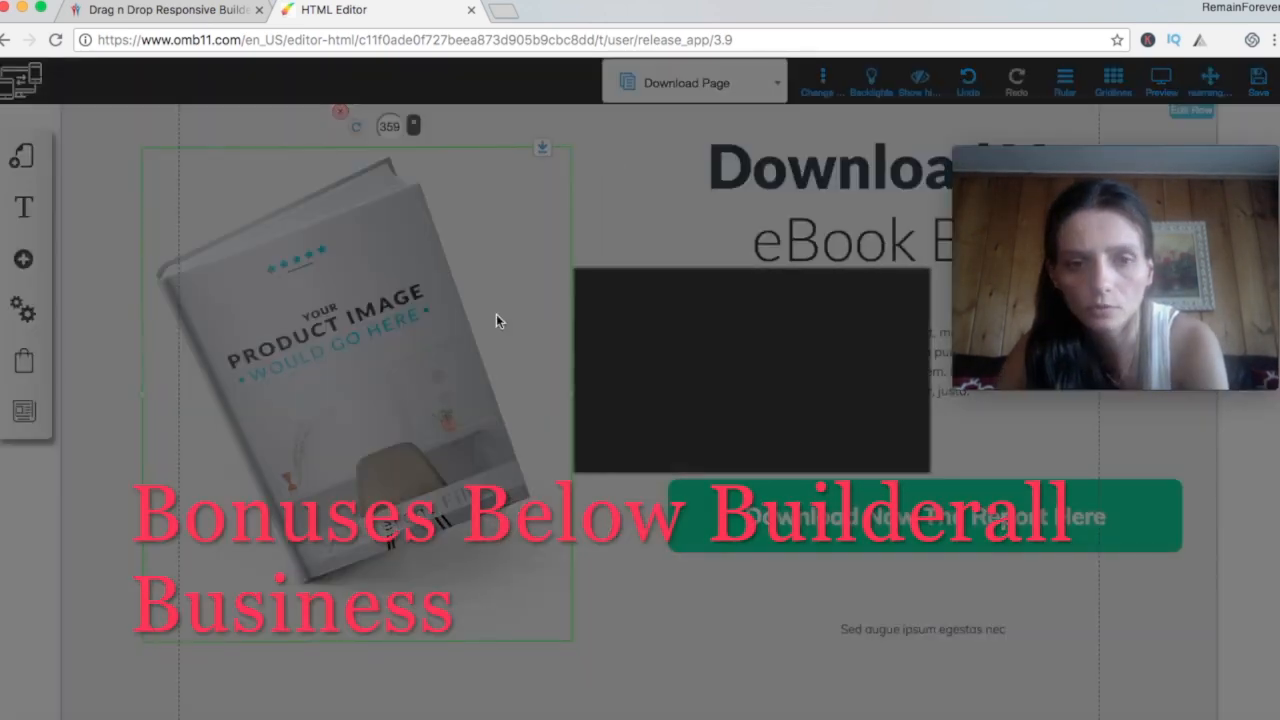
pyautogui.moveTo(452, 350)
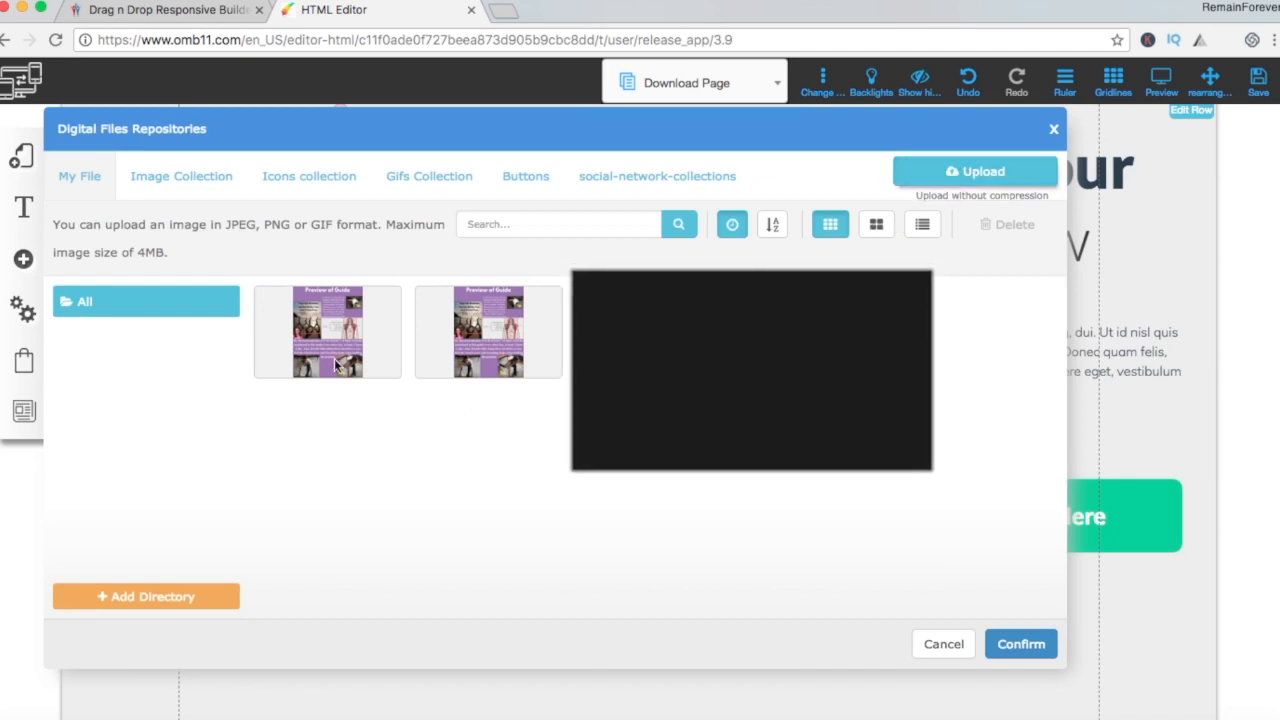
pyautogui.click(323, 340)
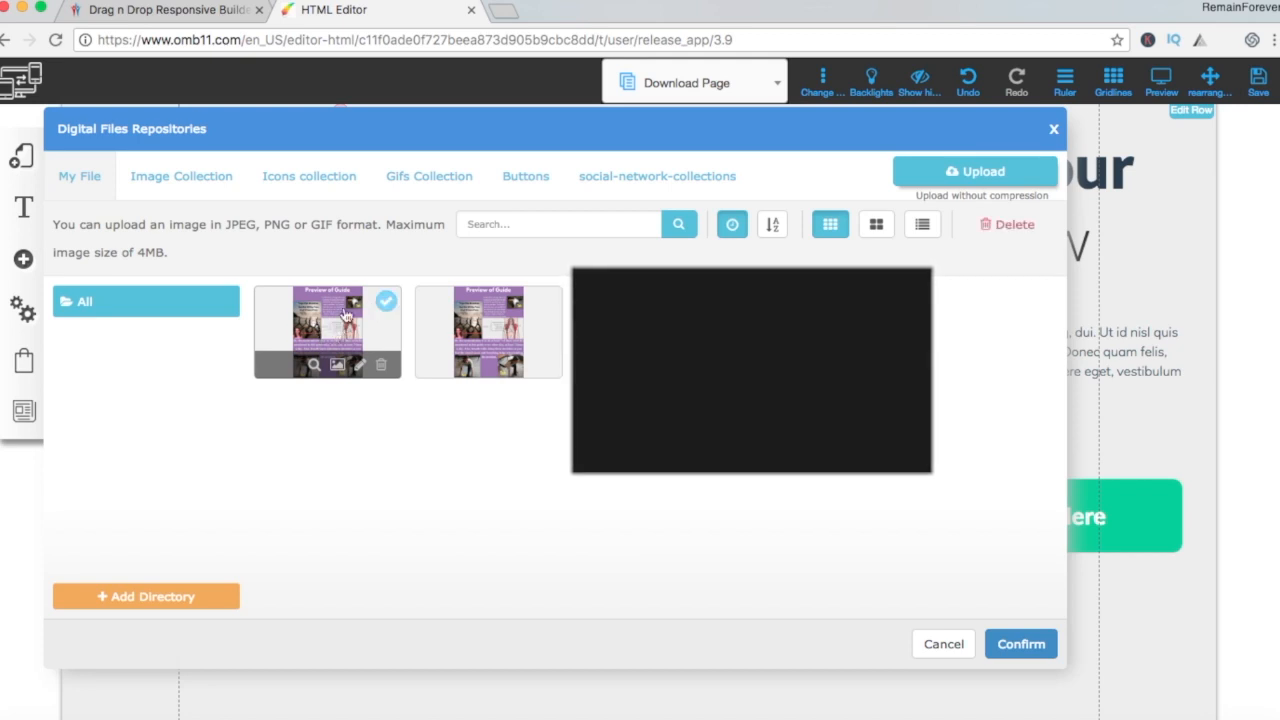
pyautogui.click(1020, 643)
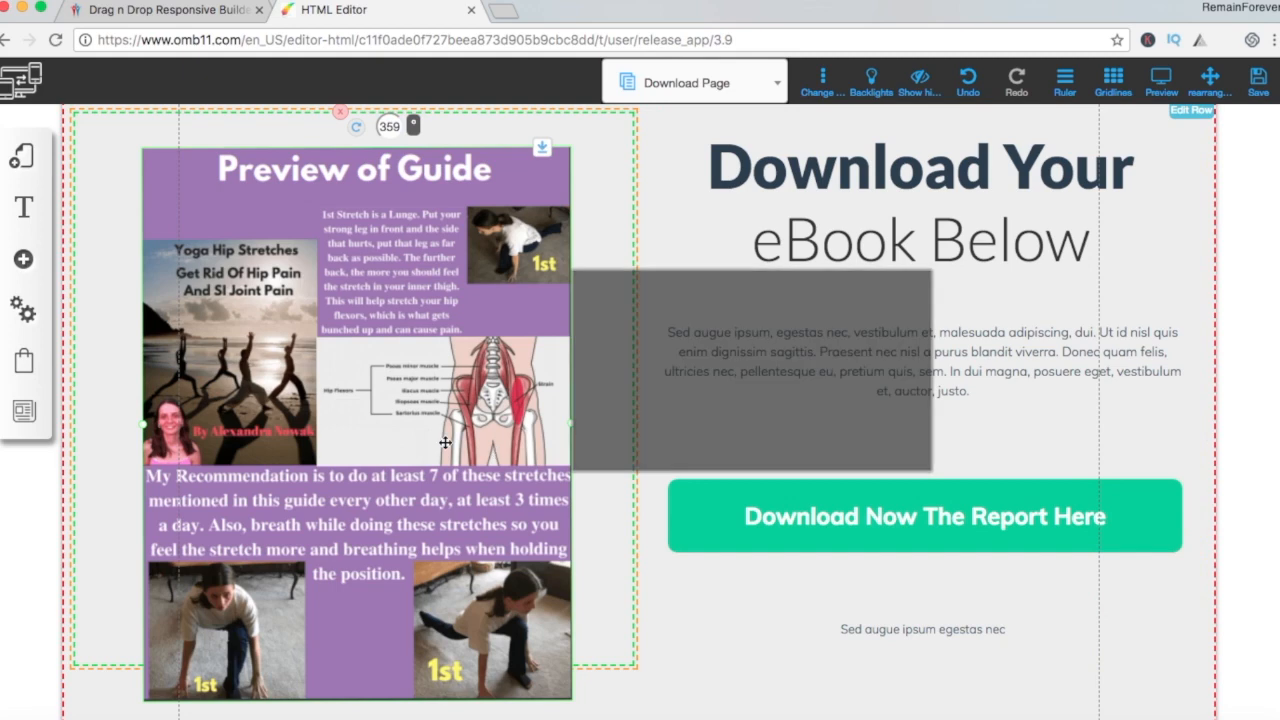
# Step: Check the Download Page's layout with the guide picture and save the page's changes
pyautogui.scroll(-3, 445, 442)
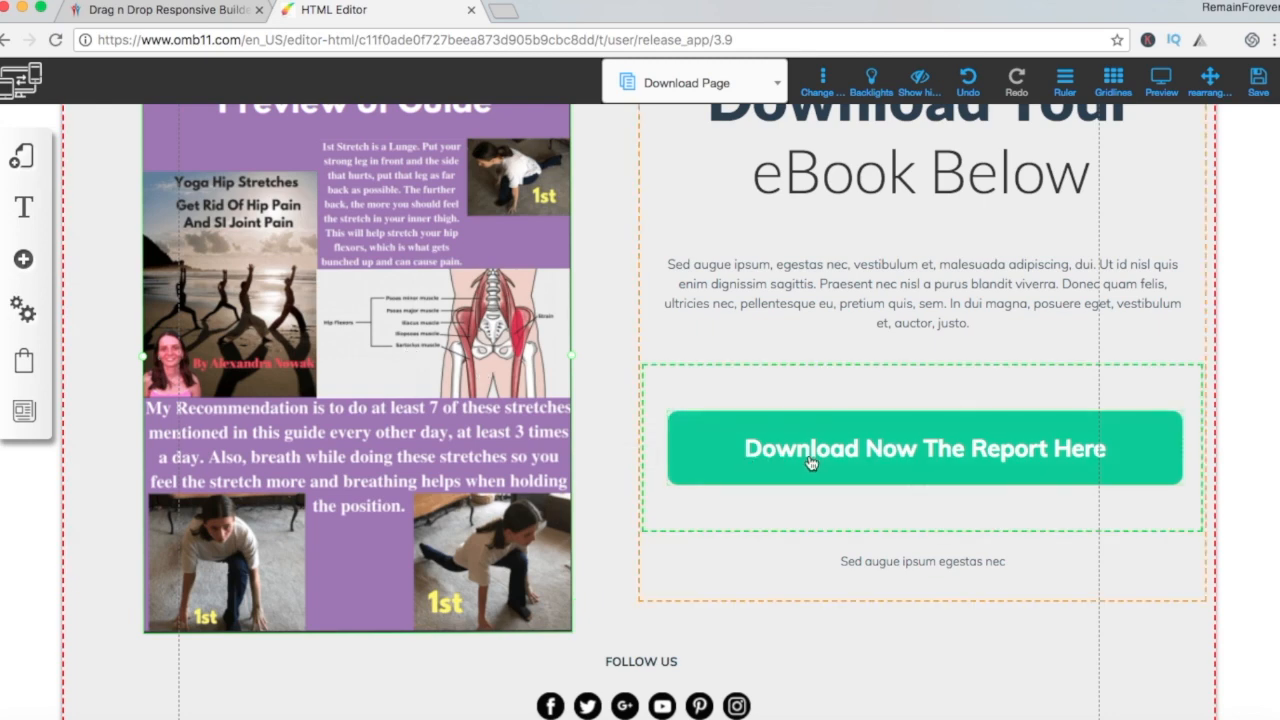
pyautogui.scroll(3, 810, 462)
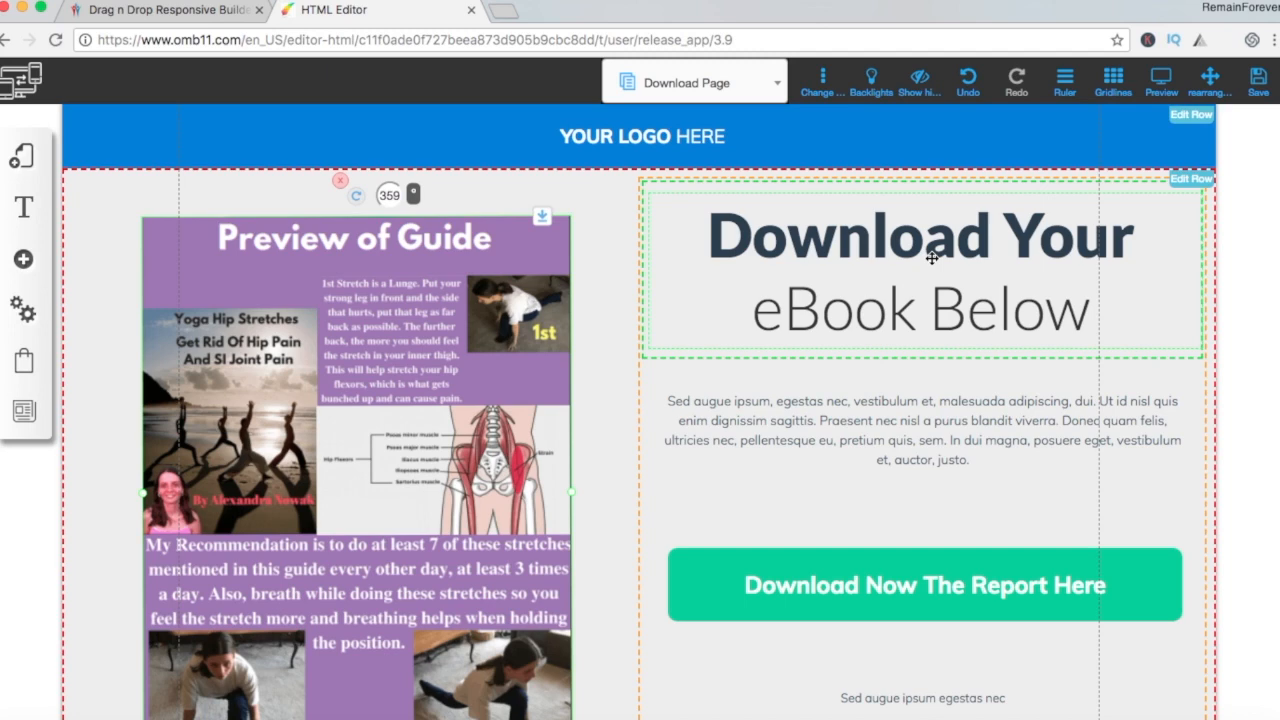
pyautogui.scroll(-3, 765, 458)
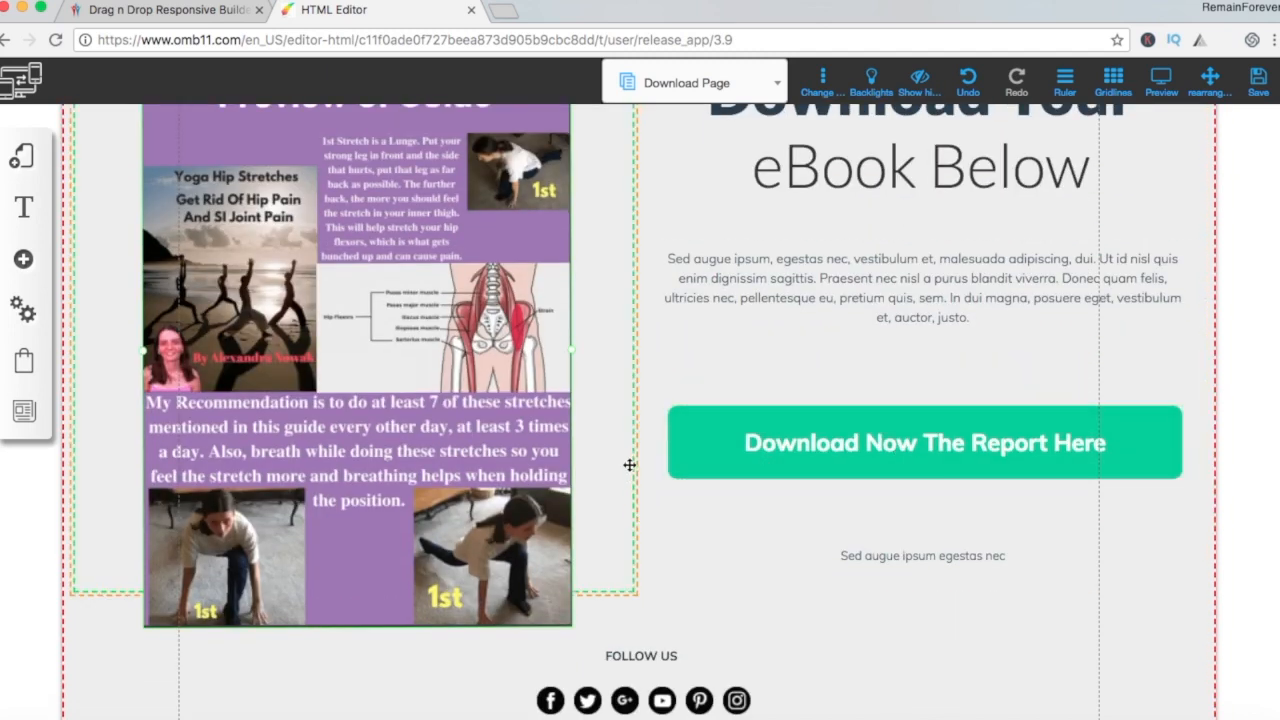
pyautogui.scroll(3, 631, 463)
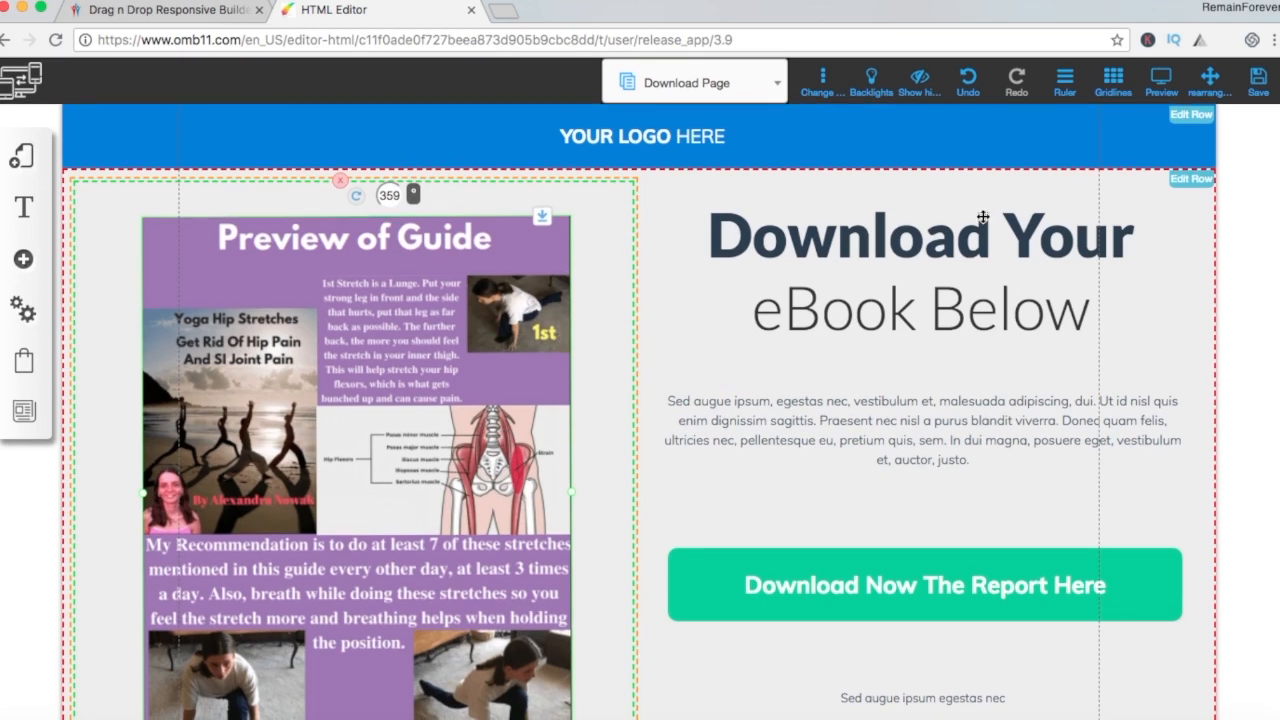
pyautogui.click(1258, 90)
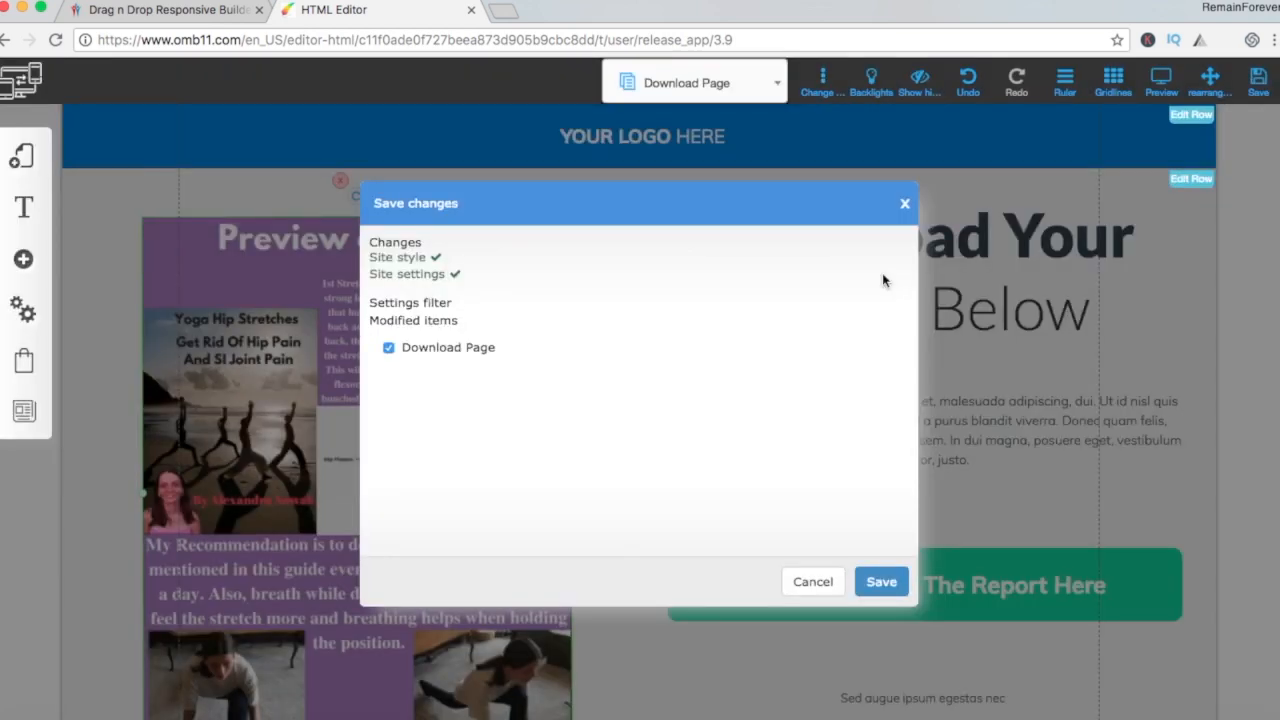
pyautogui.click(880, 581)
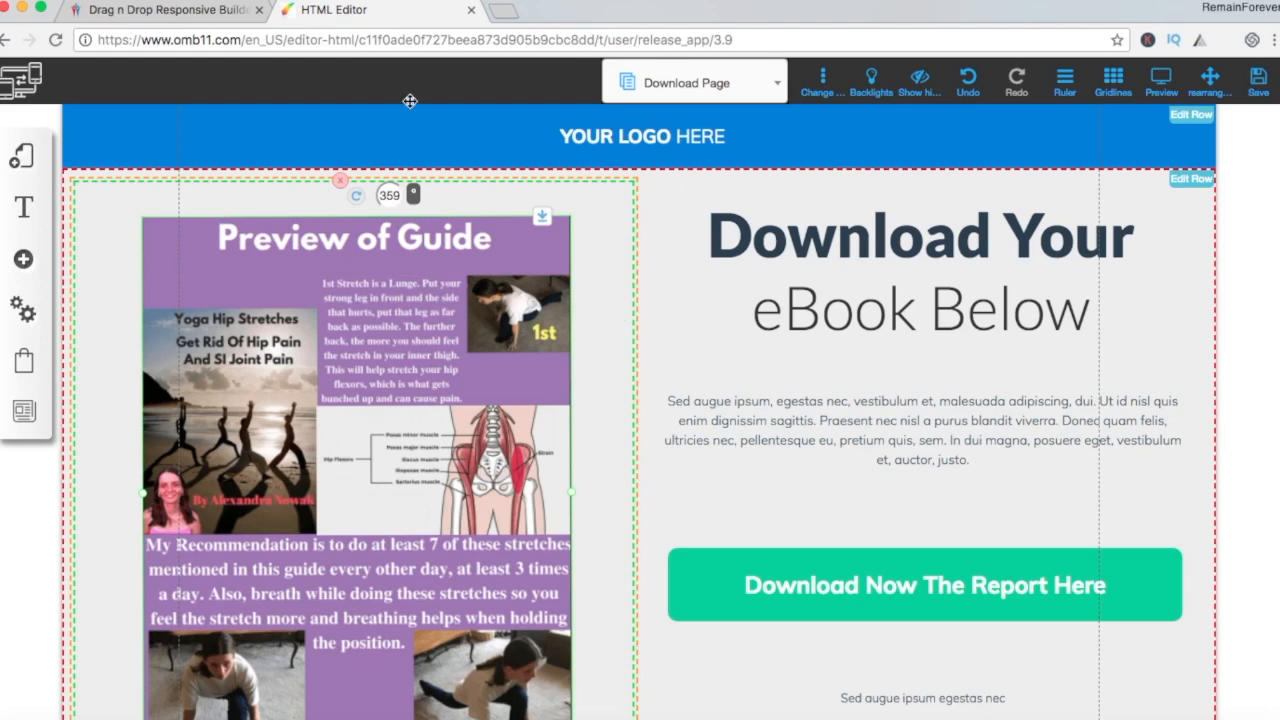
# Step: Return to the Builderall office and open the list of existing sites made with the Drag n Drop Responsive Builder
pyautogui.click(224, 14)
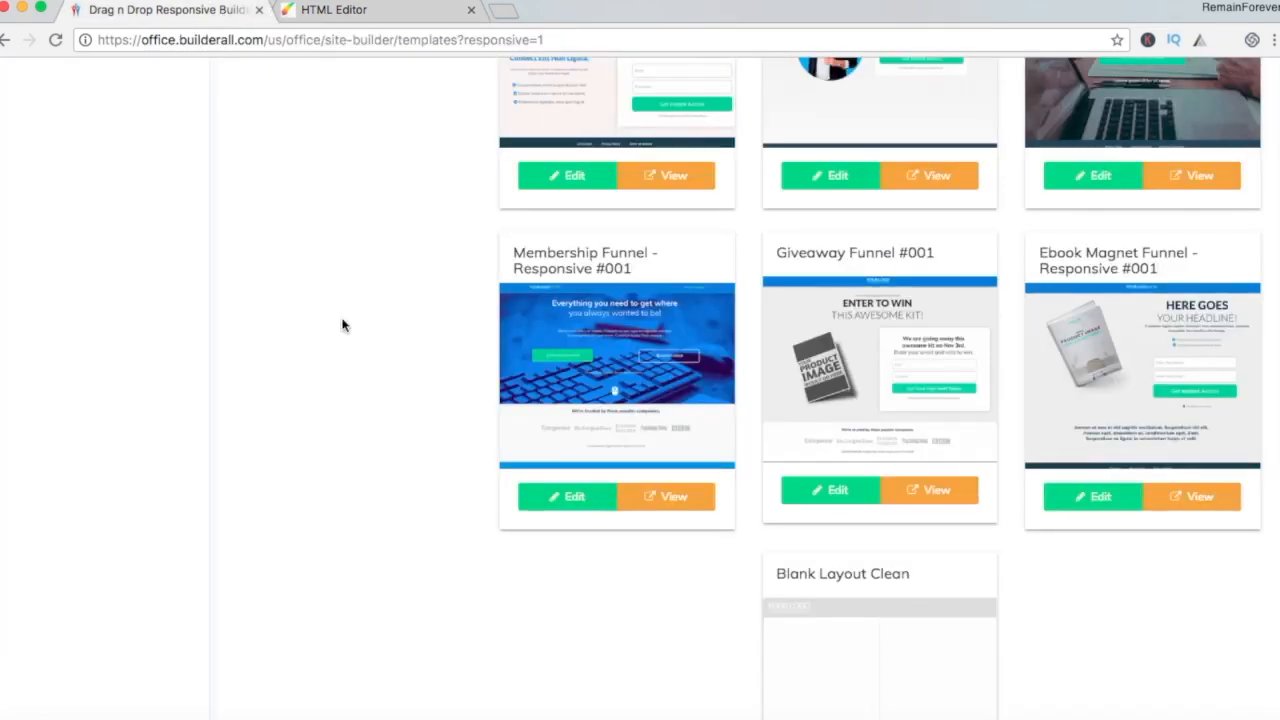
pyautogui.scroll(-20, 343, 323)
pyautogui.scroll(20, 343, 325)
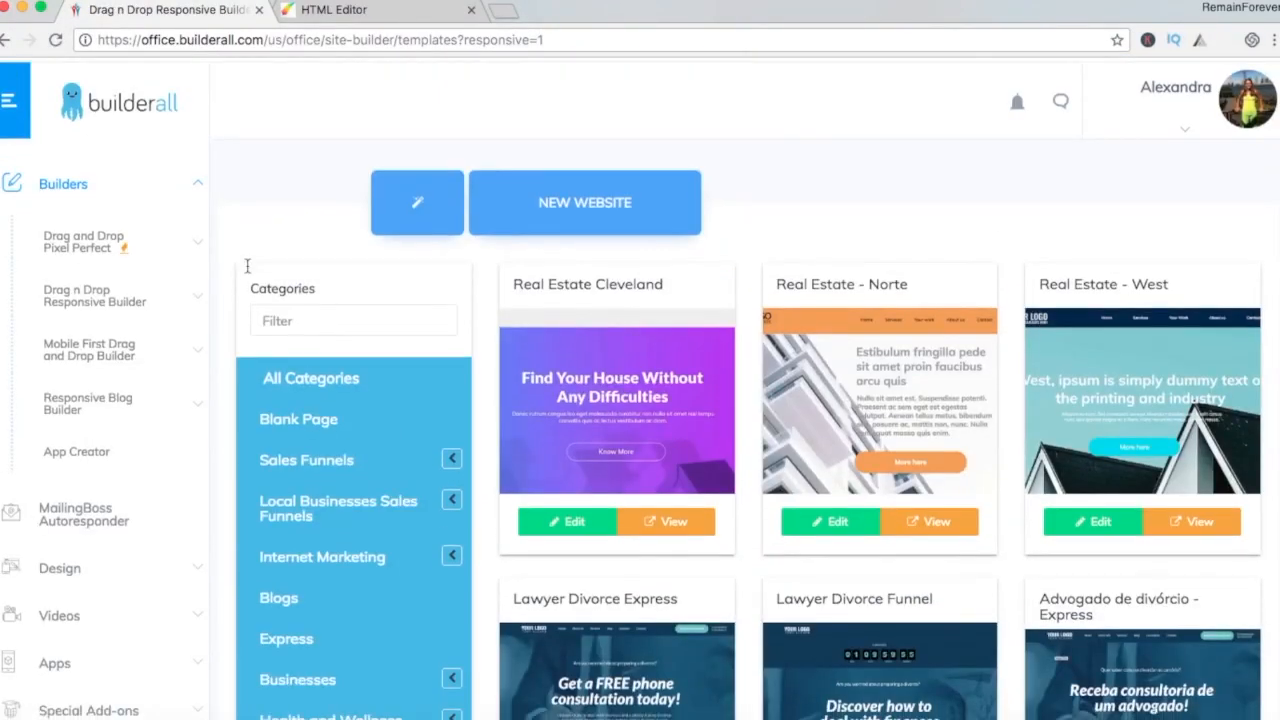
pyautogui.click(80, 244)
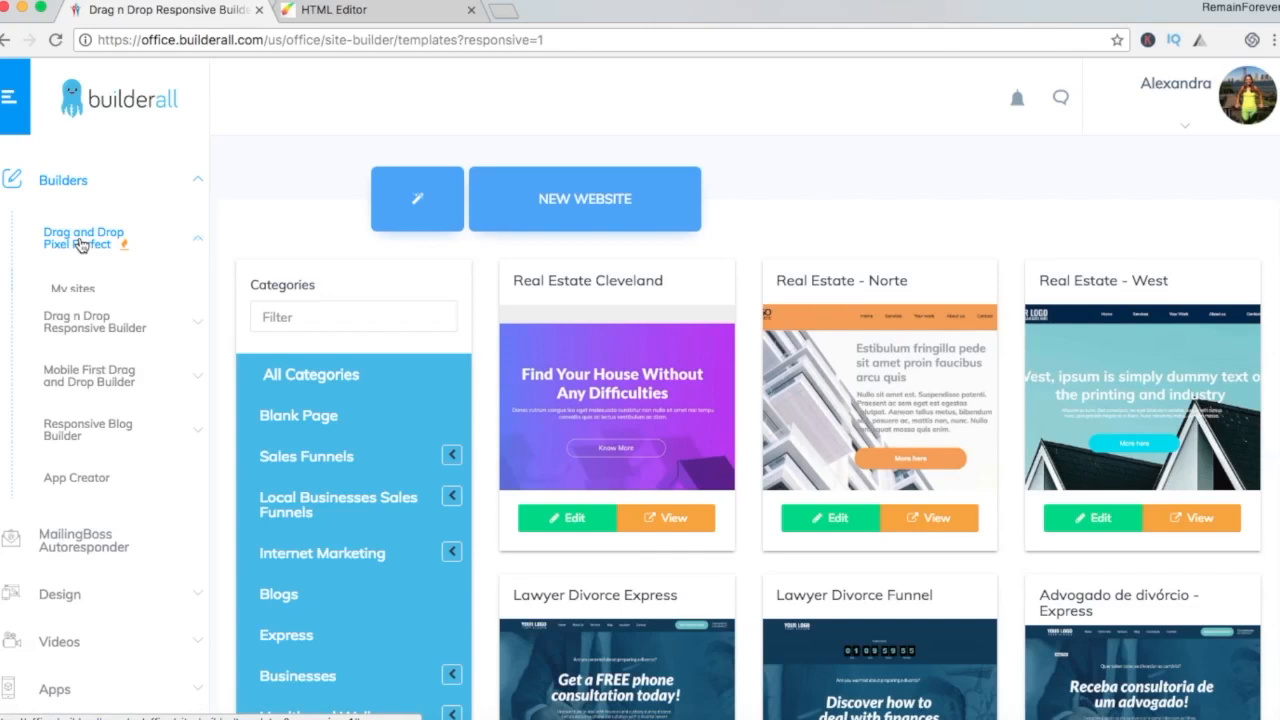
pyautogui.click(80, 399)
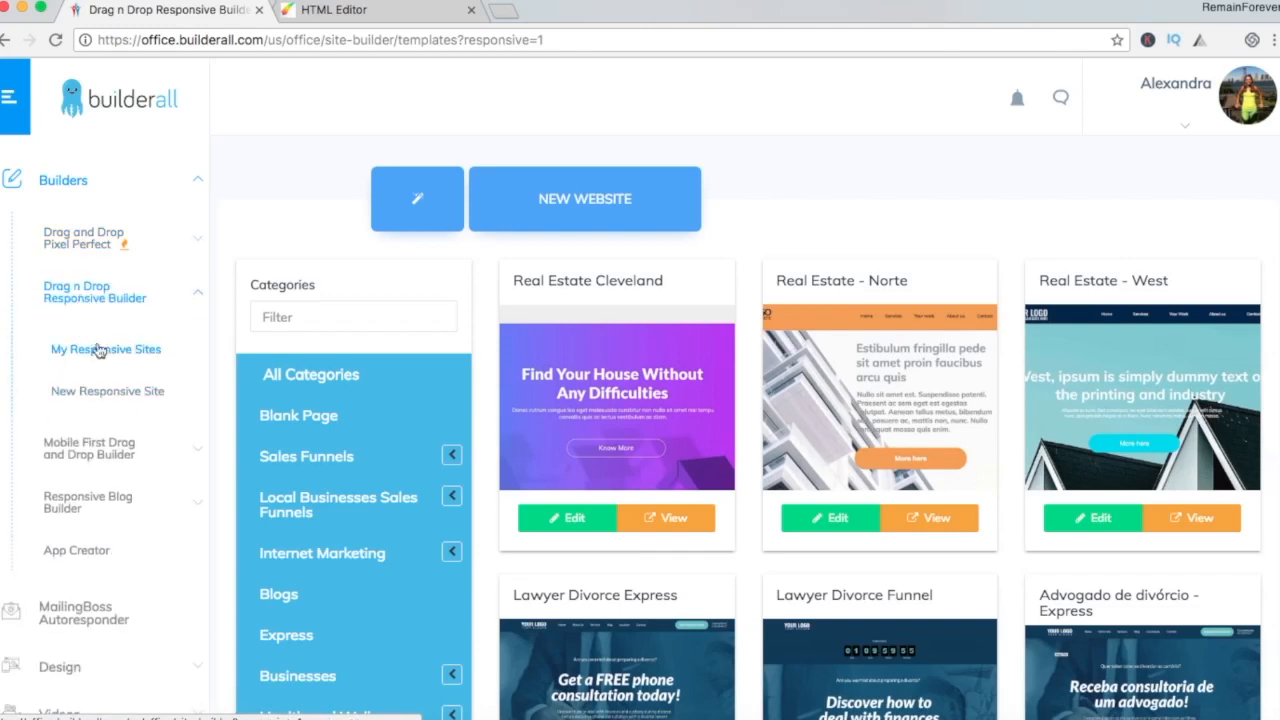
pyautogui.click(98, 352)
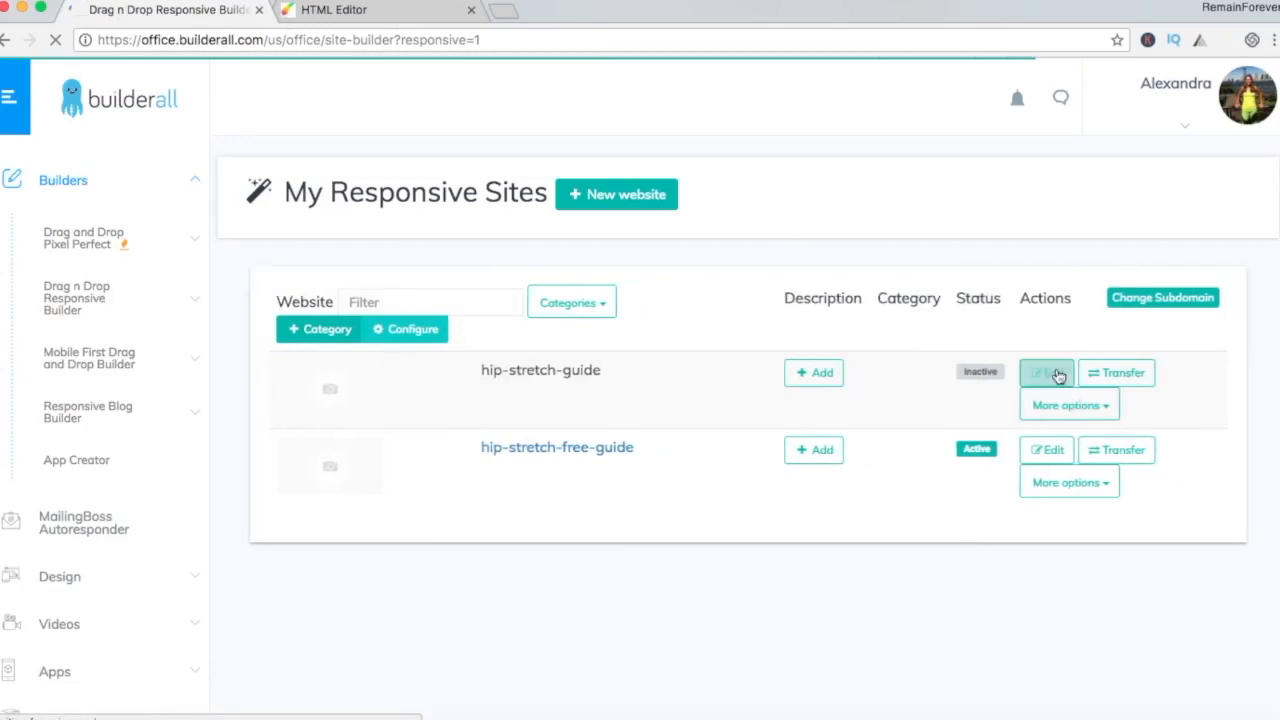
# Step: Bring up the additional site actions for hip-stretch-guide and look over its live opt-in page down to the sign-up form
pyautogui.click(1105, 411)
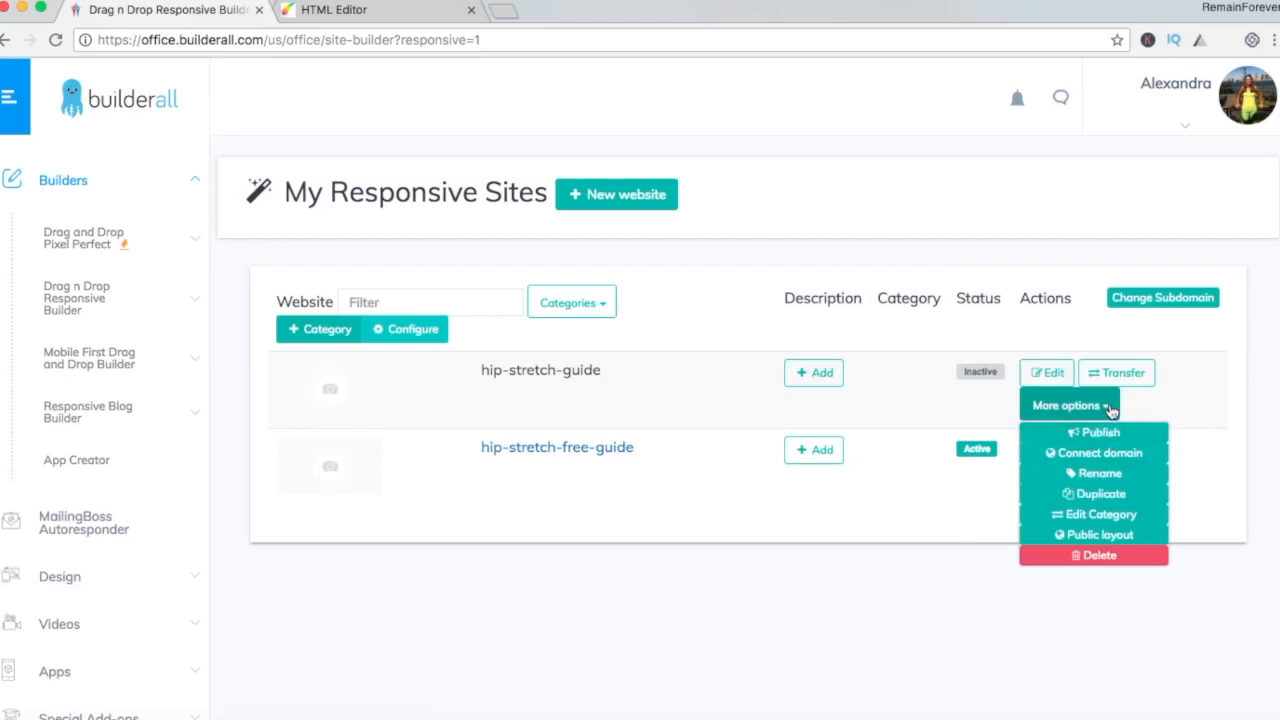
pyautogui.click(1107, 411)
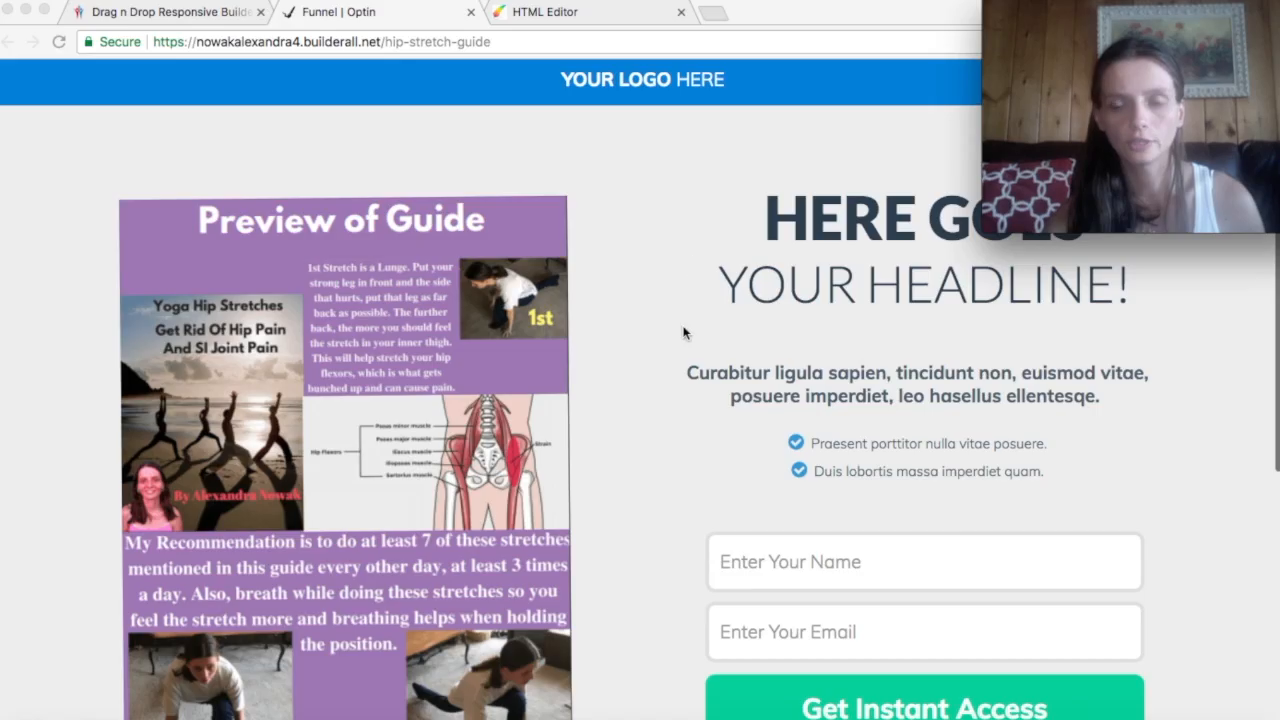
pyautogui.scroll(-1, 685, 353)
pyautogui.scroll(-3, 685, 353)
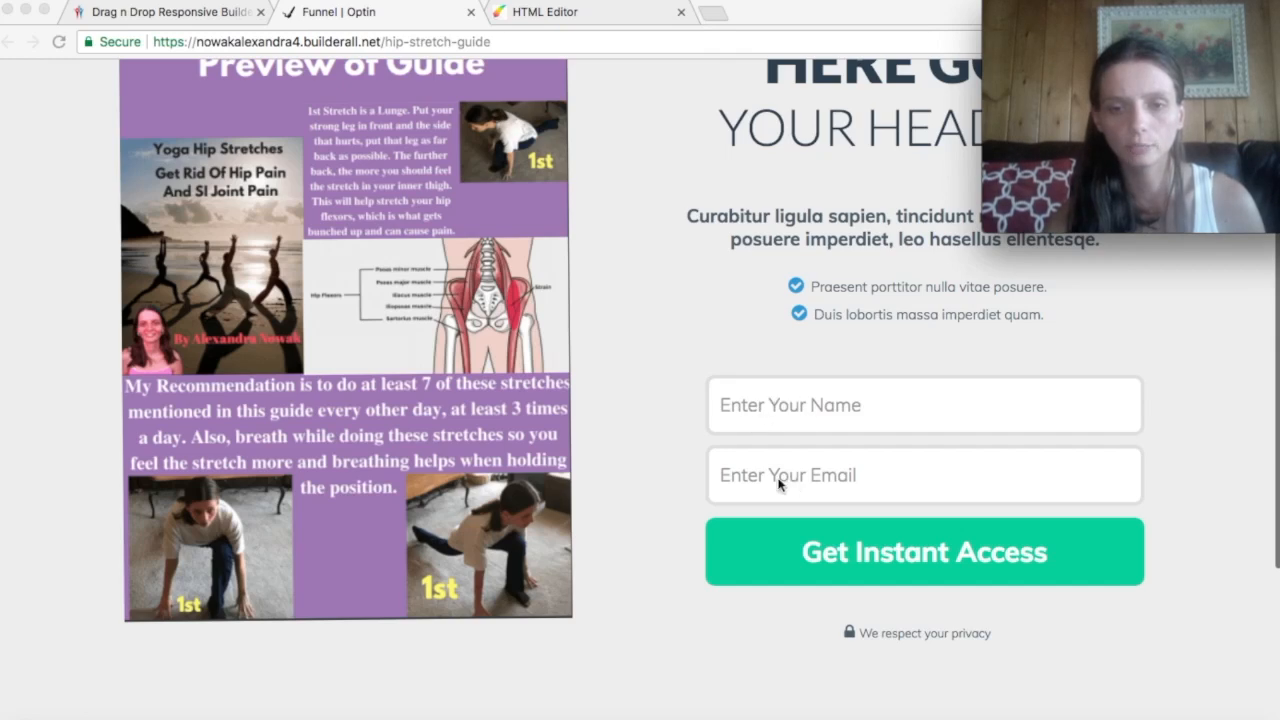
pyautogui.scroll(1, 673, 429)
pyautogui.scroll(2, 673, 429)
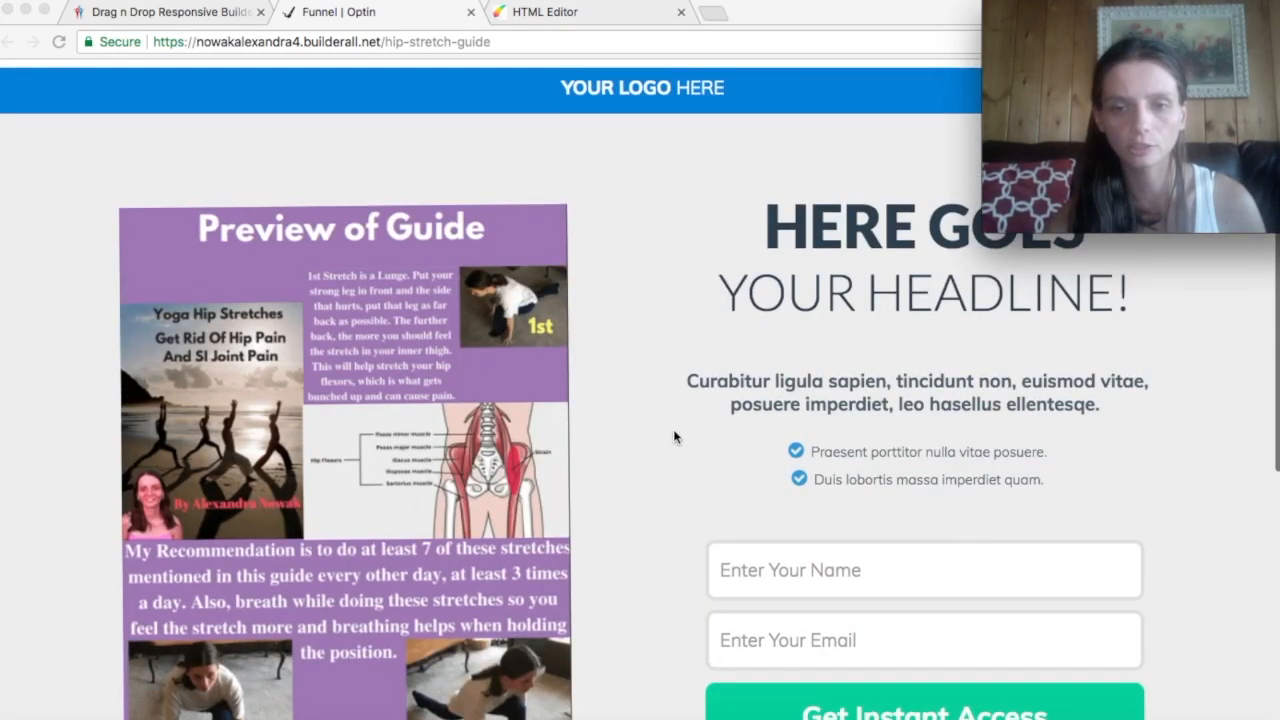